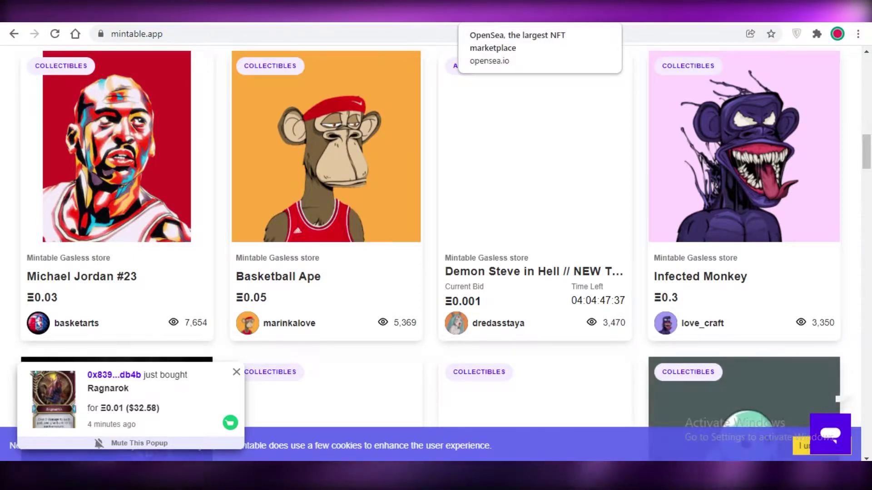
Step: Leave the NFT marketplace listing and go to the canva.com website
scroll(500, 179, down, 5)
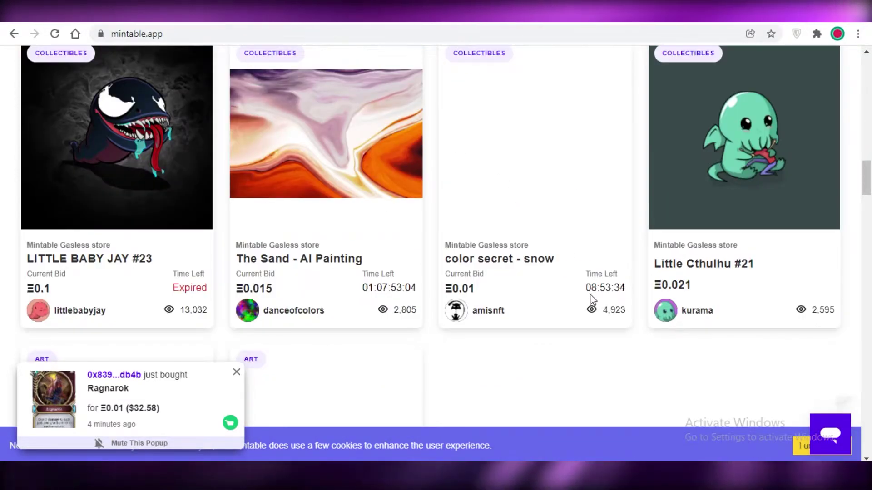
scroll(556, 260, up, 5)
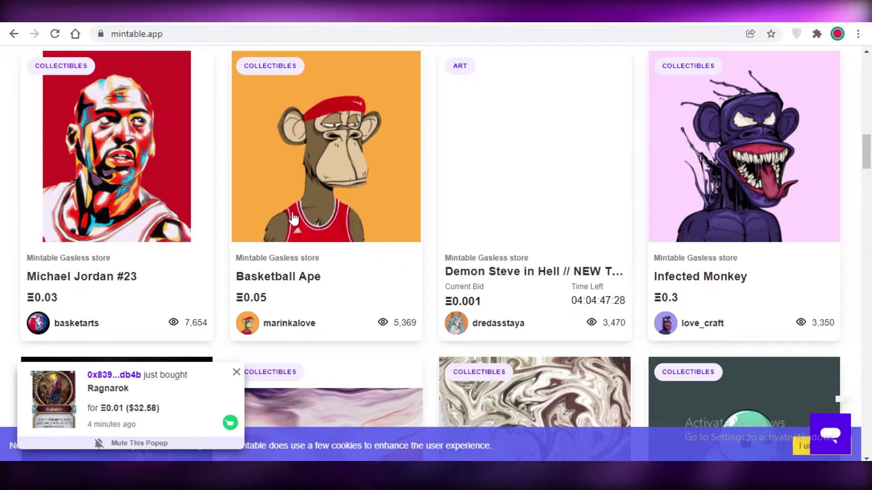
click(261, 29)
text(canva.com)
key(Return)
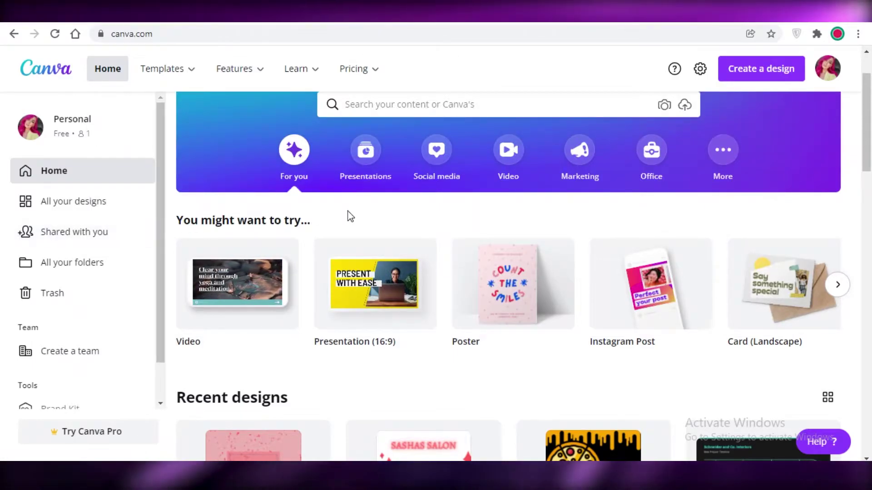
Step: Look through the recent designs on the home page and check which account is signed in
scroll(347, 213, down, 12)
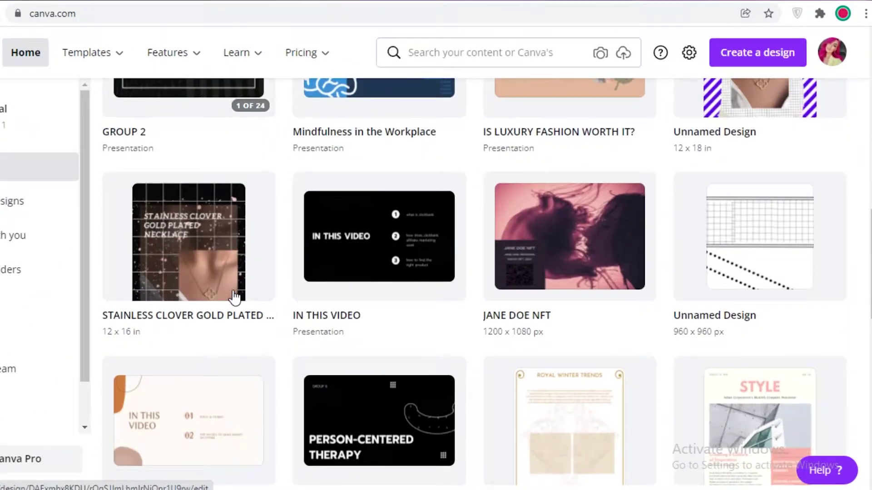
scroll(232, 302, up, 12)
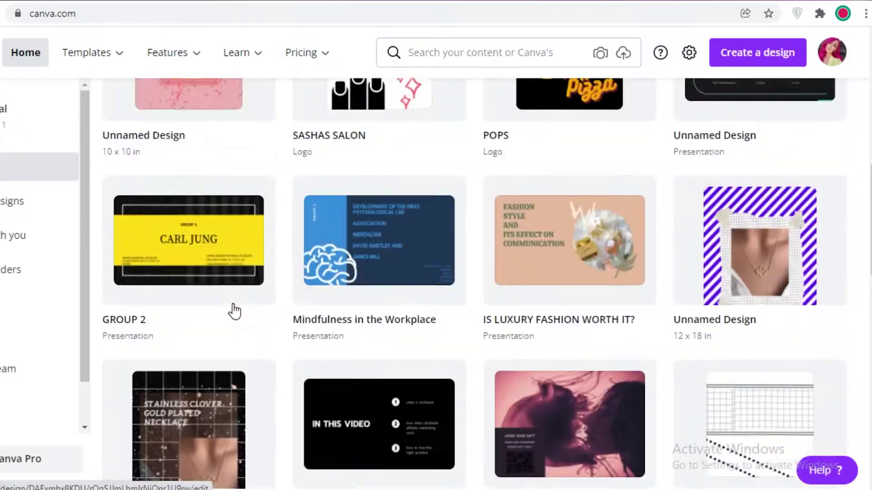
scroll(222, 314, up, 2)
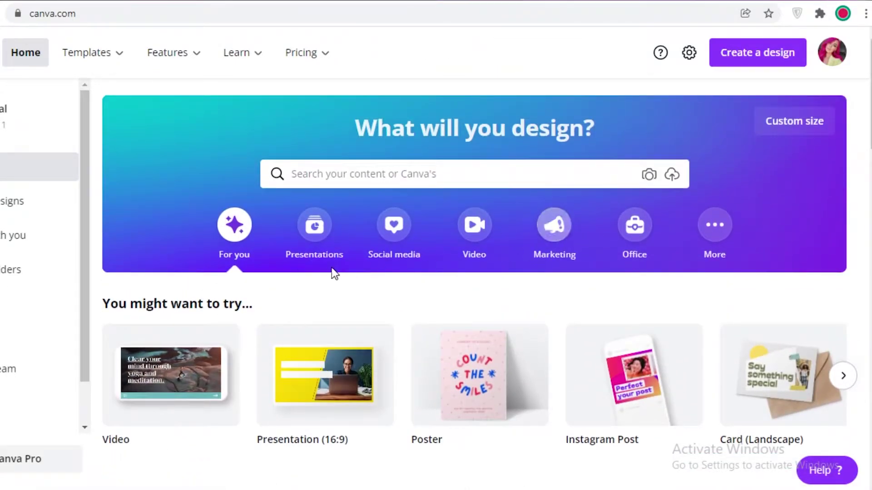
scroll(463, 185, down, 7)
scroll(320, 311, down, 15)
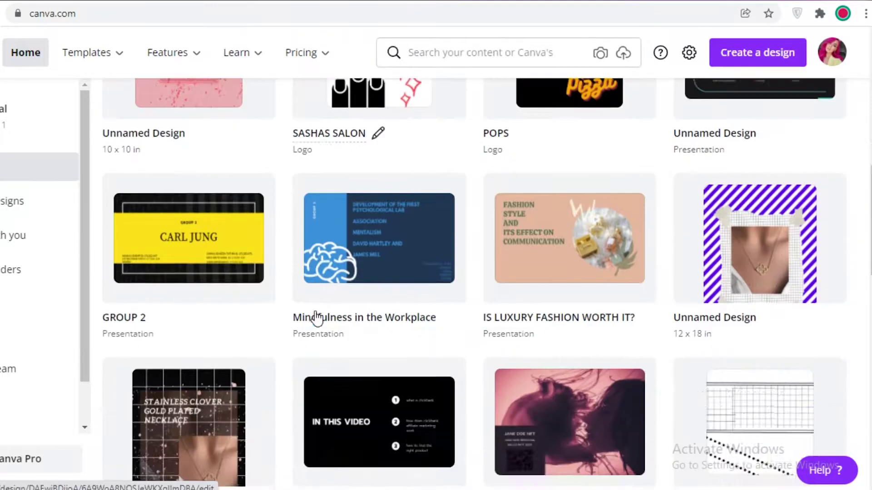
scroll(798, 274, up, 10)
scroll(799, 274, up, 8)
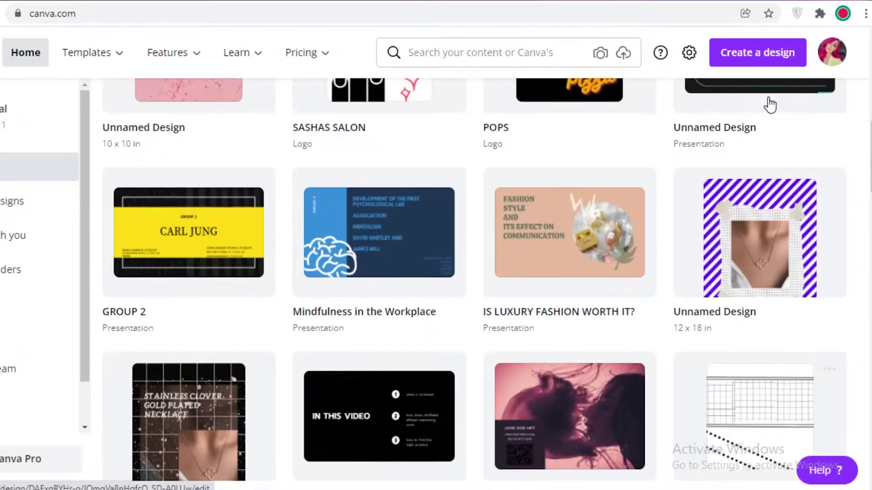
click(832, 53)
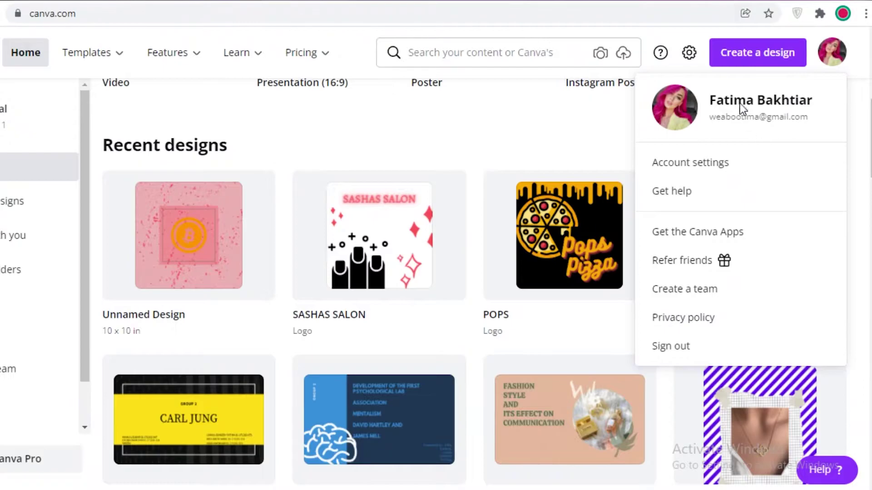
click(820, 67)
scroll(844, 142, up, 5)
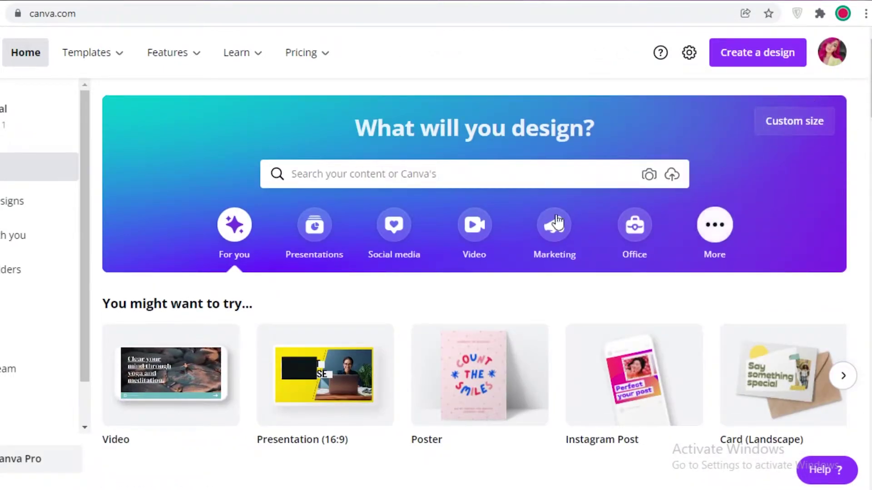
Step: Start a custom-size design and set its measurement unit to inches
click(814, 133)
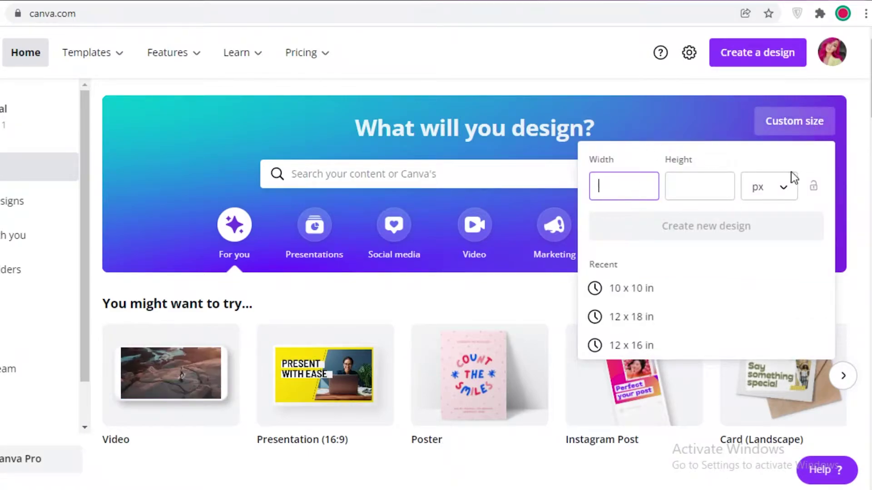
click(765, 187)
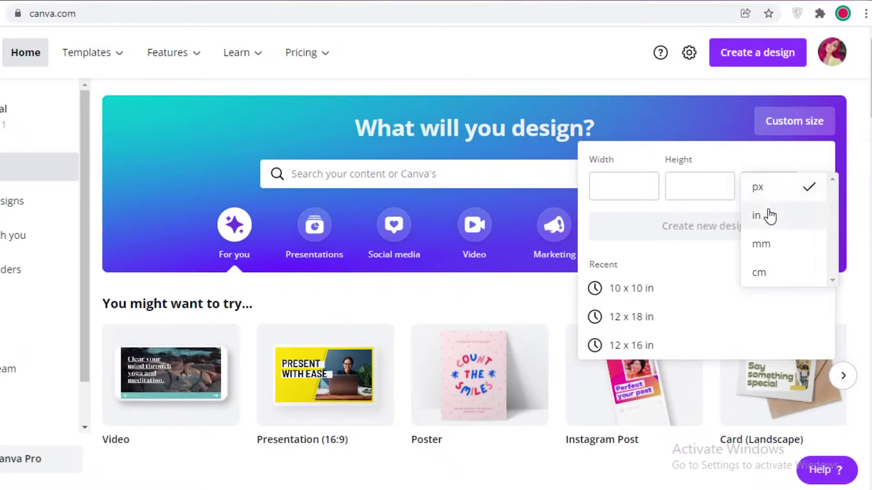
click(769, 214)
Step: Set the custom design's width and height to 10 in each
click(631, 196)
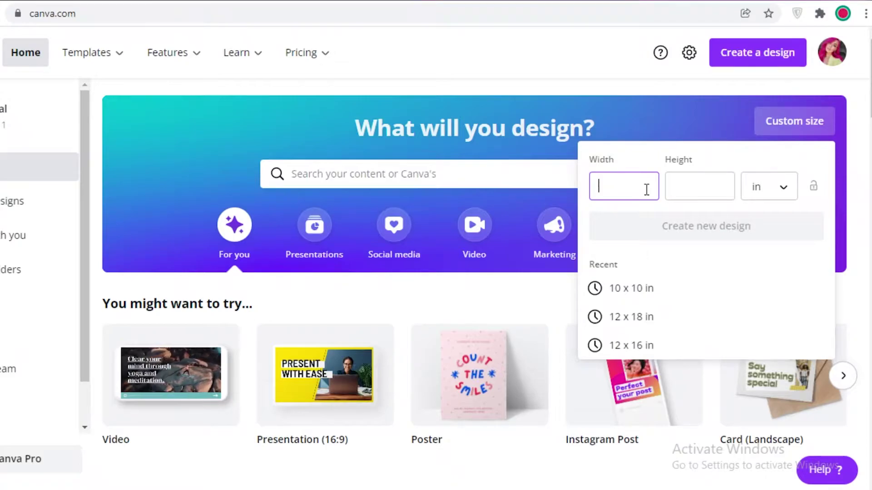
text(10)
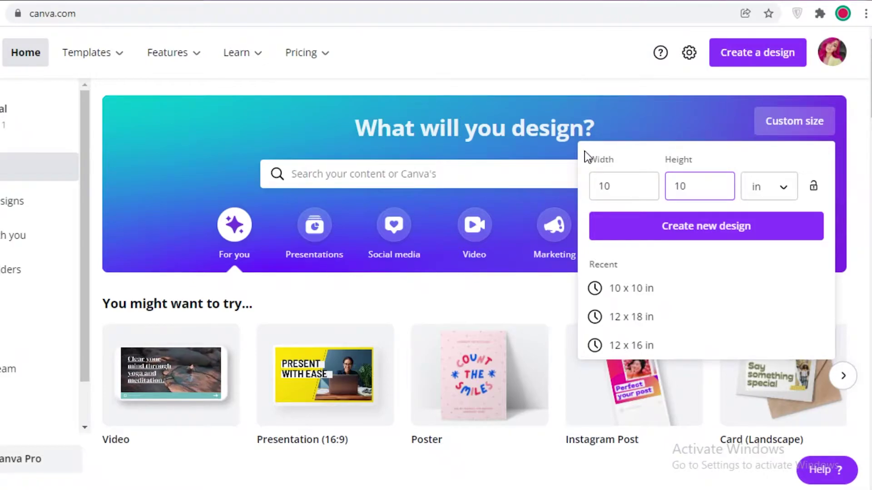
click(404, 169)
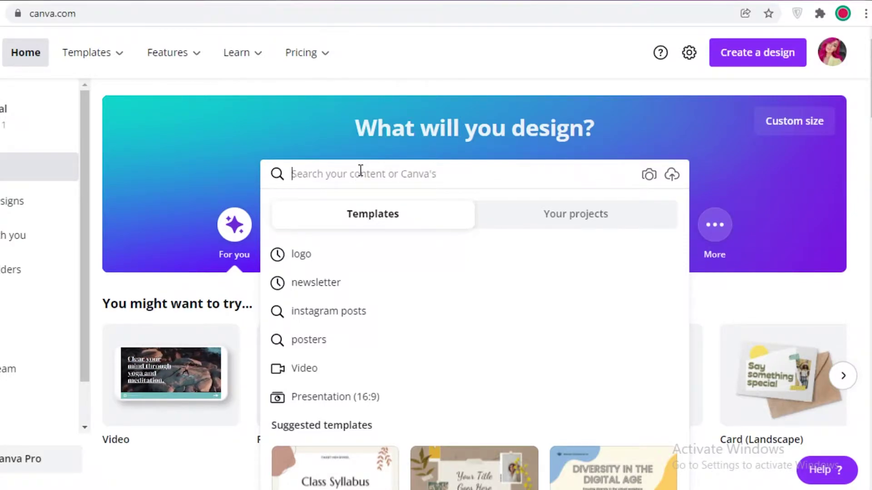
click(679, 136)
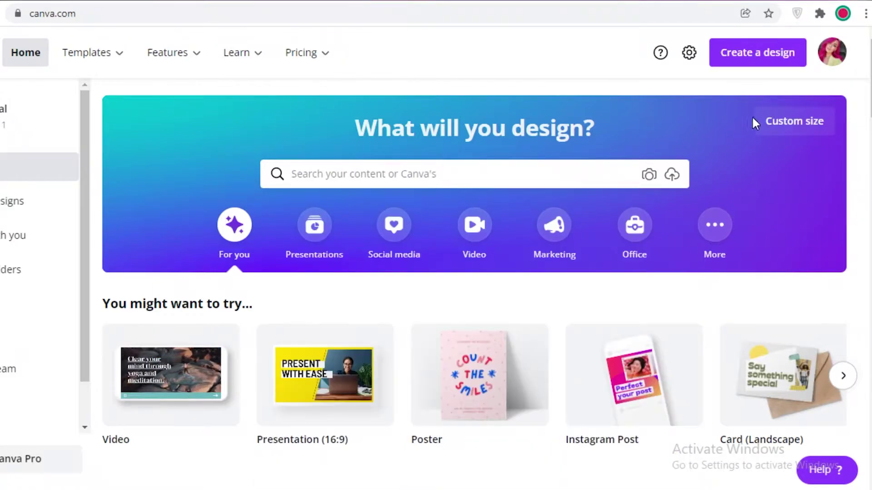
Step: Set the custom size to 12 in wide by 12 in high and create the new design
click(767, 121)
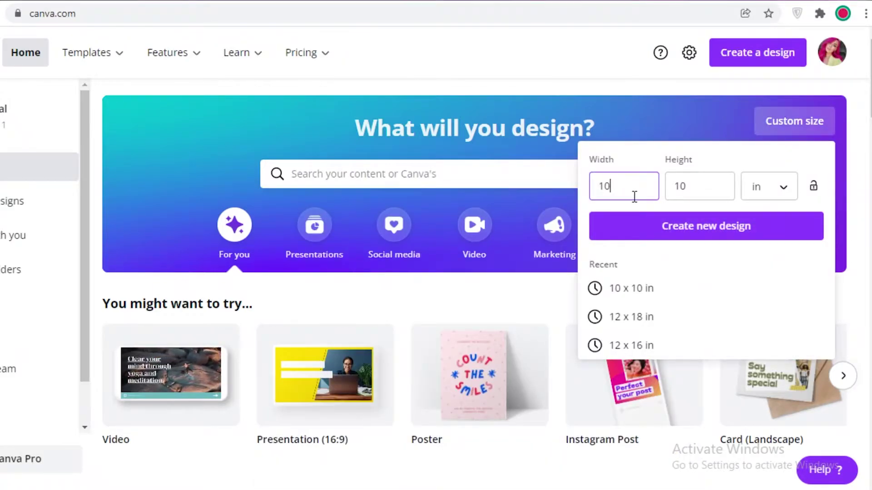
key(BackSpace)
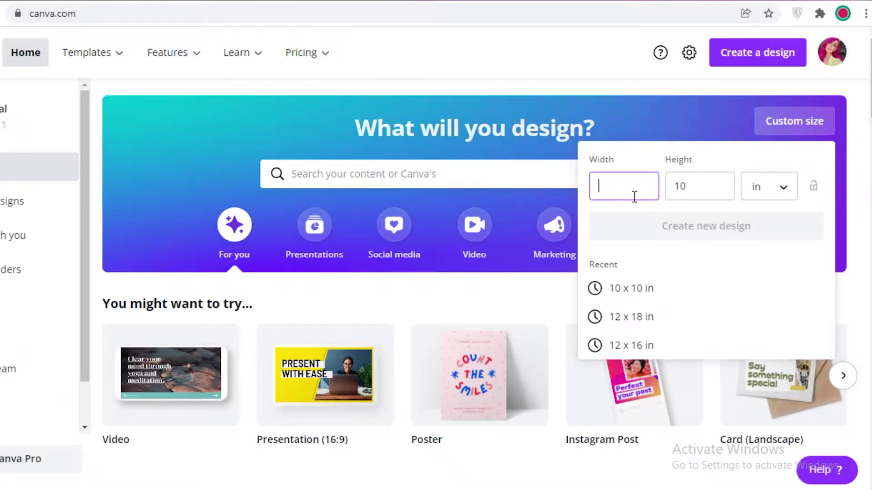
text(12)
double_click(687, 185)
text(1)
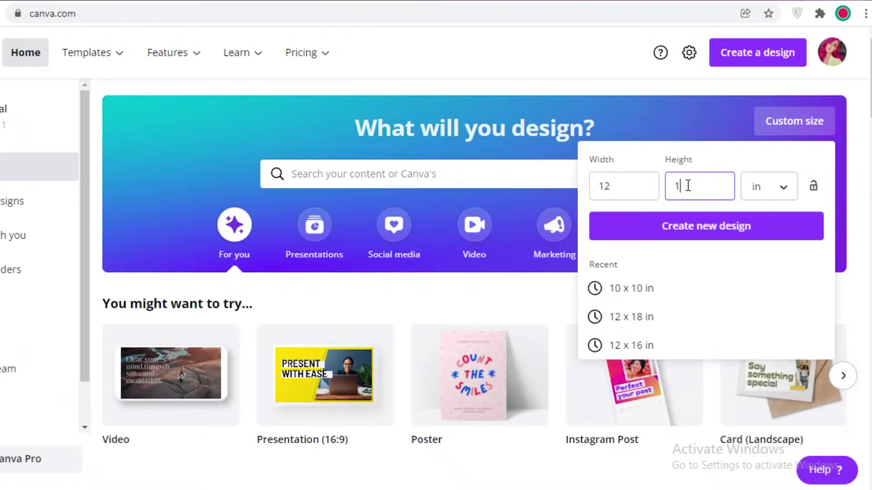
text(2)
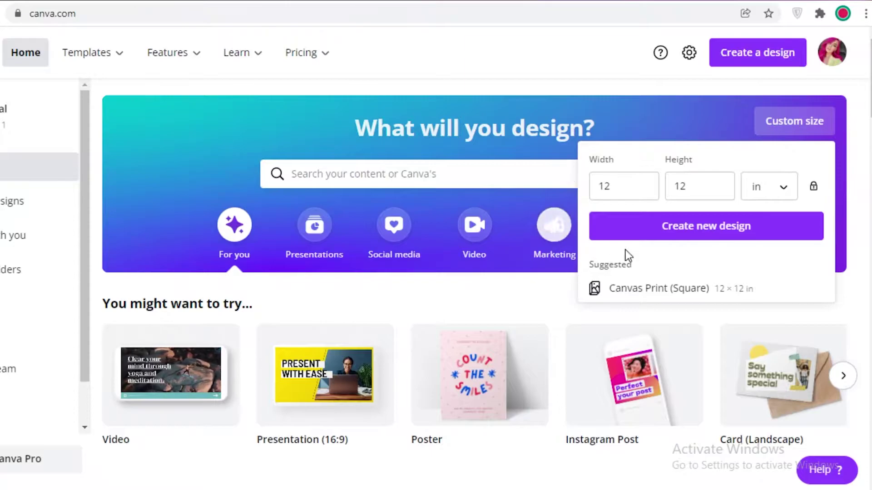
click(679, 234)
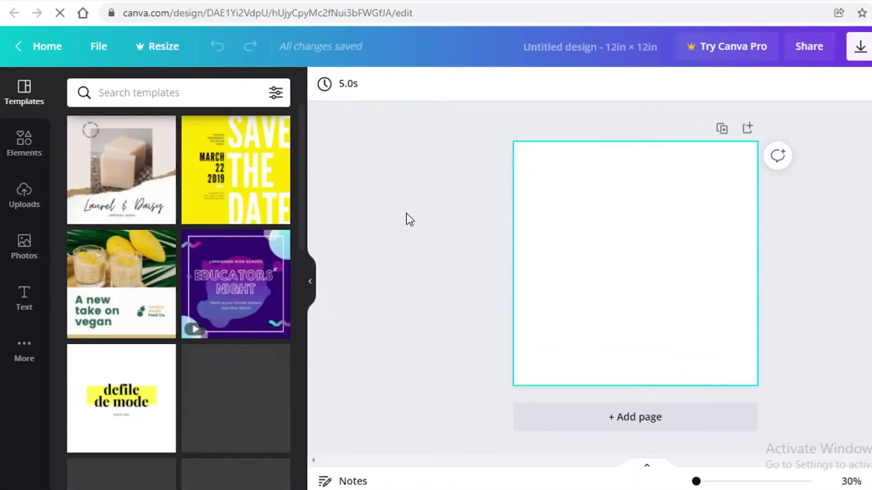
Step: Search the design elements for "cat" and limit the results to graphics
click(36, 143)
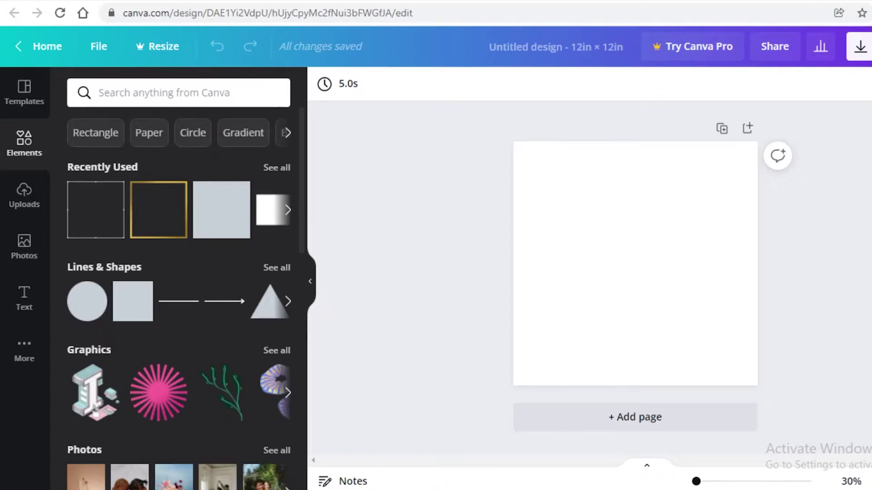
click(156, 89)
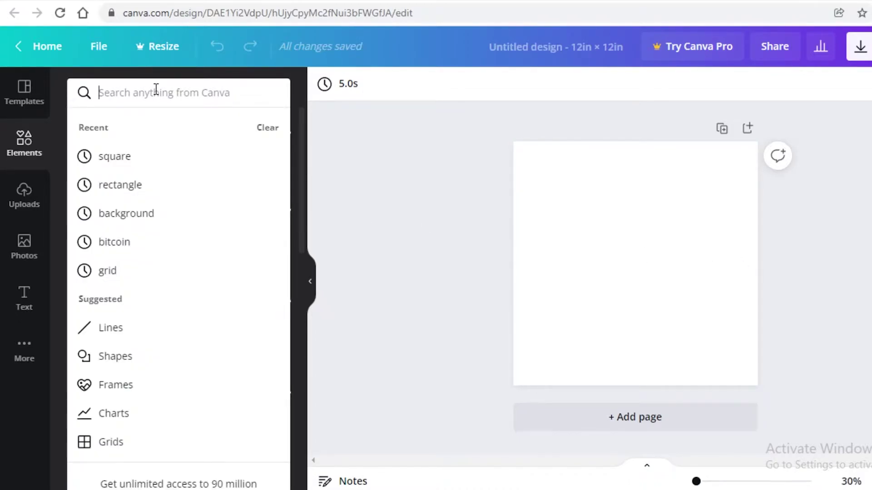
text(cat)
key(Return)
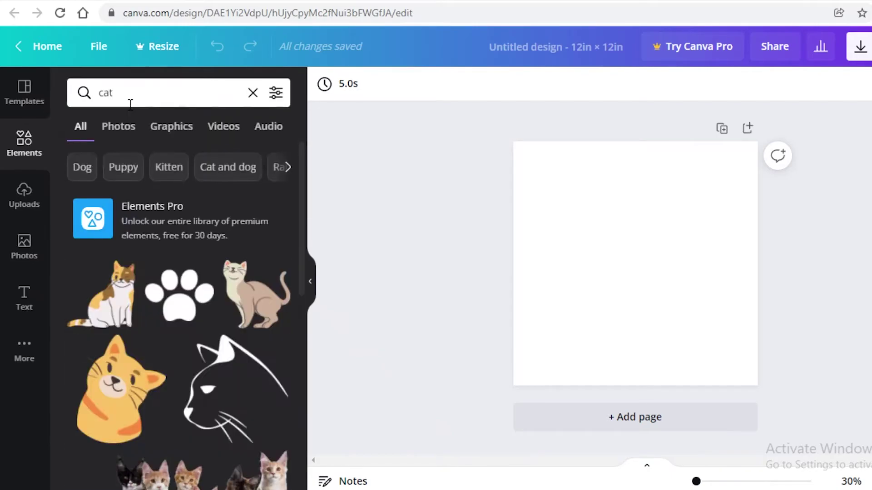
scroll(192, 270, down, 10)
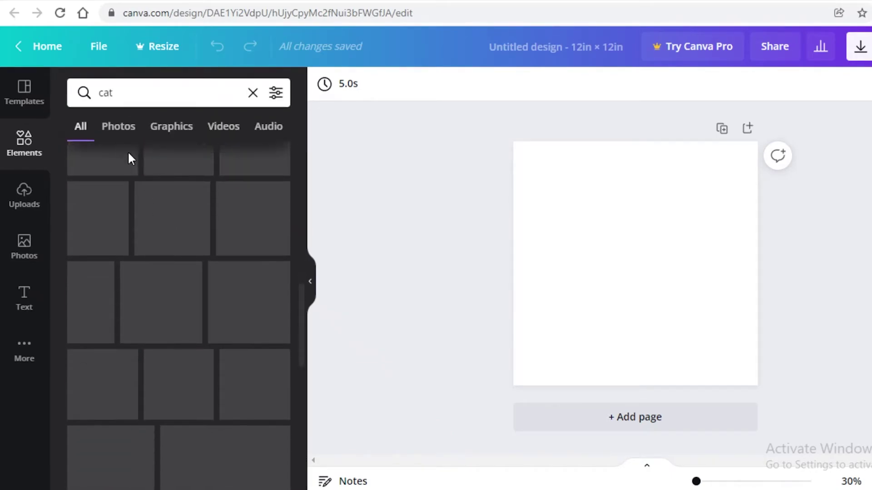
click(178, 129)
Step: Browse the cat graphics for a suitable cat face
scroll(196, 327, down, 5)
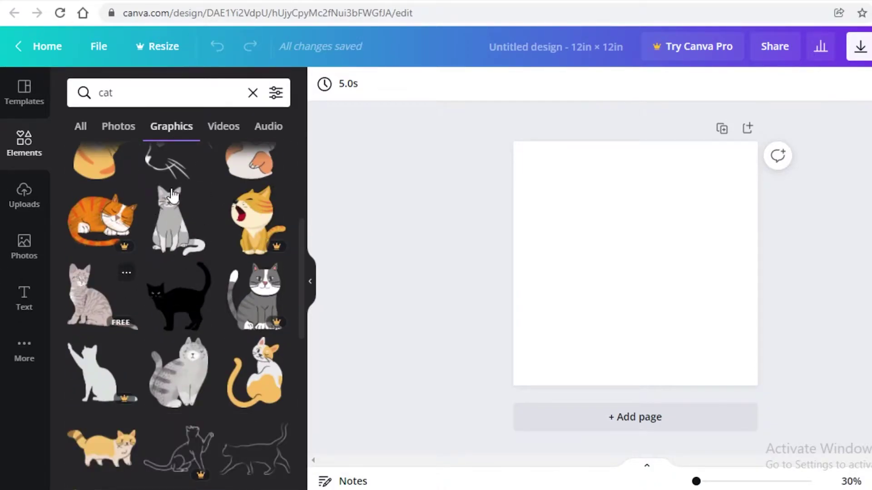
scroll(190, 380, down, 10)
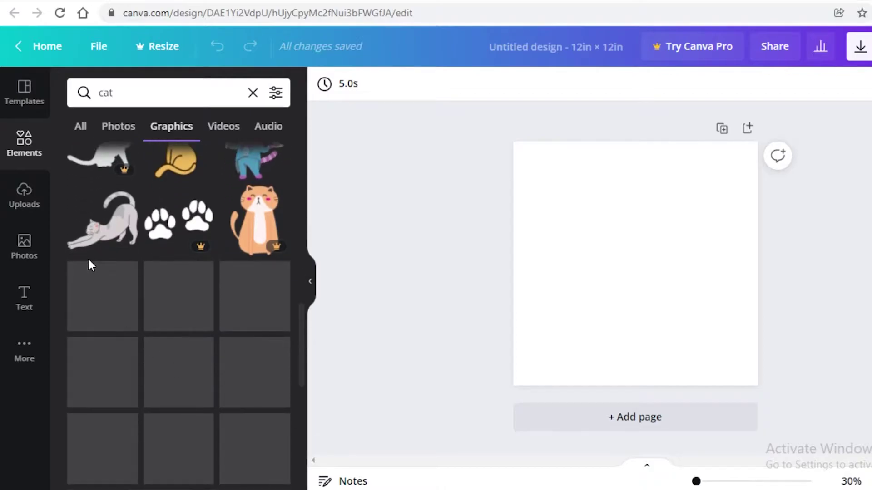
scroll(135, 313, down, 5)
scroll(149, 315, down, 10)
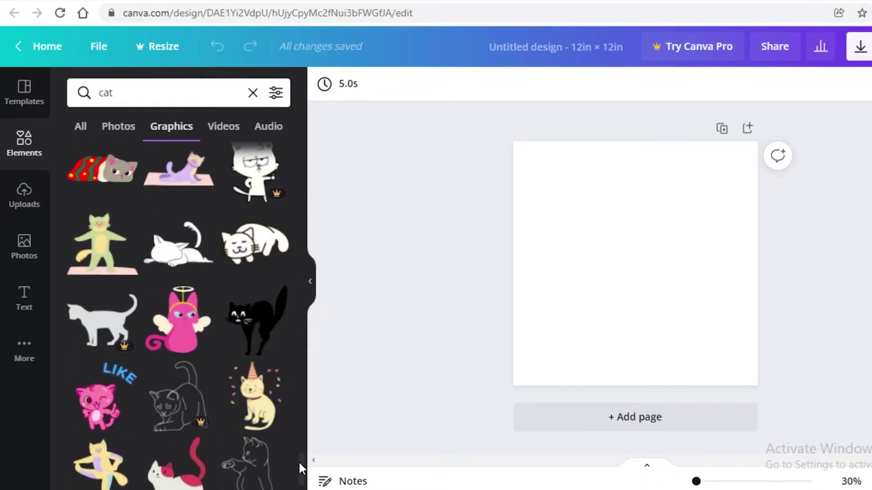
scroll(298, 461, down, 10)
scroll(282, 199, down, 5)
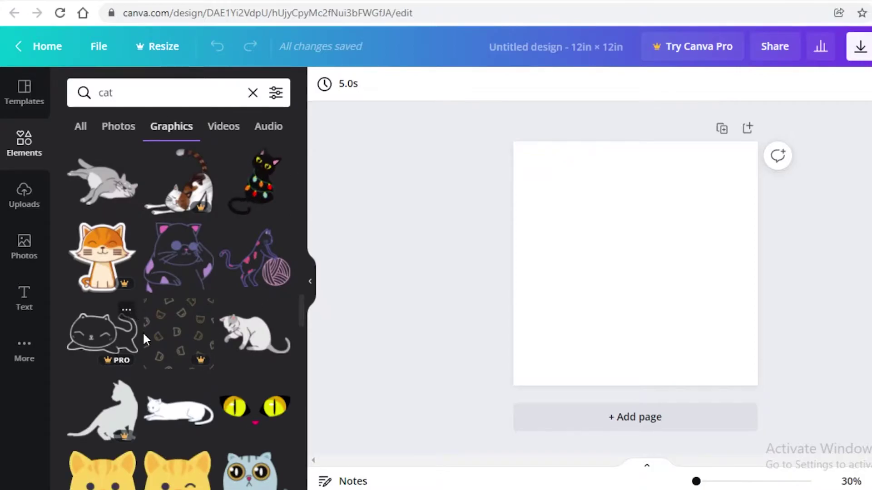
scroll(141, 329, up, 15)
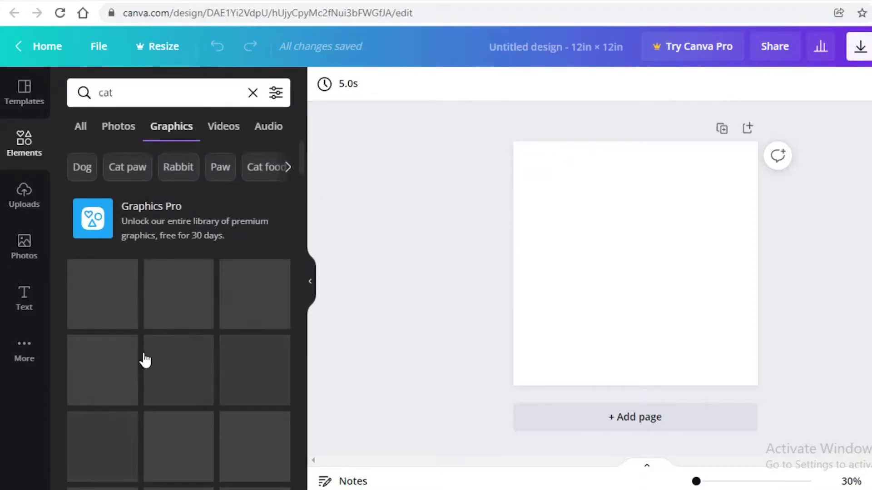
scroll(140, 351, down, 5)
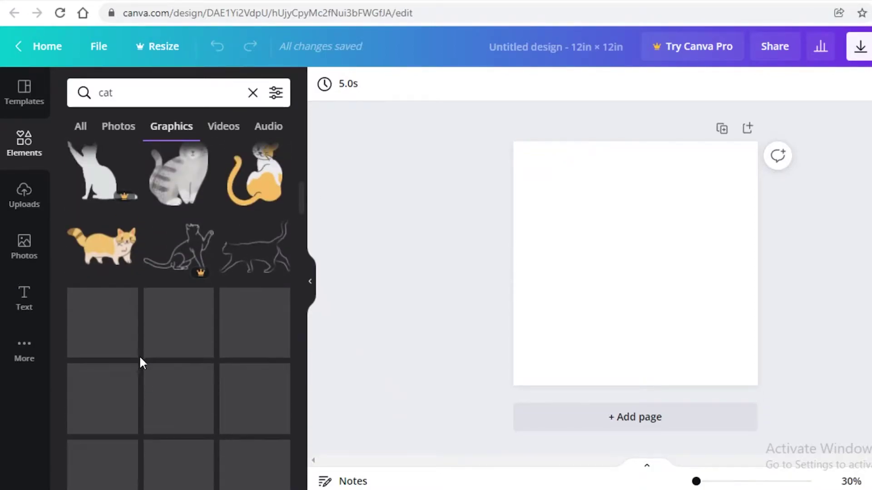
scroll(101, 334, up, 2)
scroll(101, 334, down, 8)
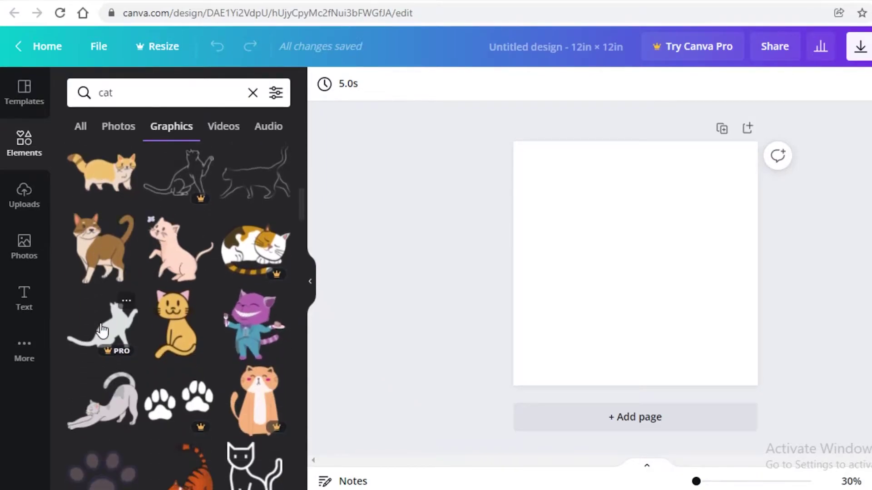
scroll(256, 268, up, 15)
scroll(256, 268, down, 3)
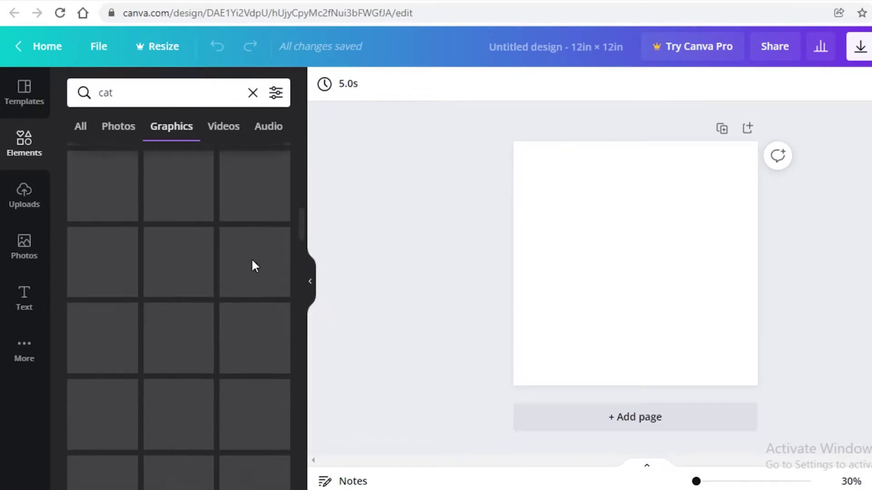
scroll(176, 274, down, 1)
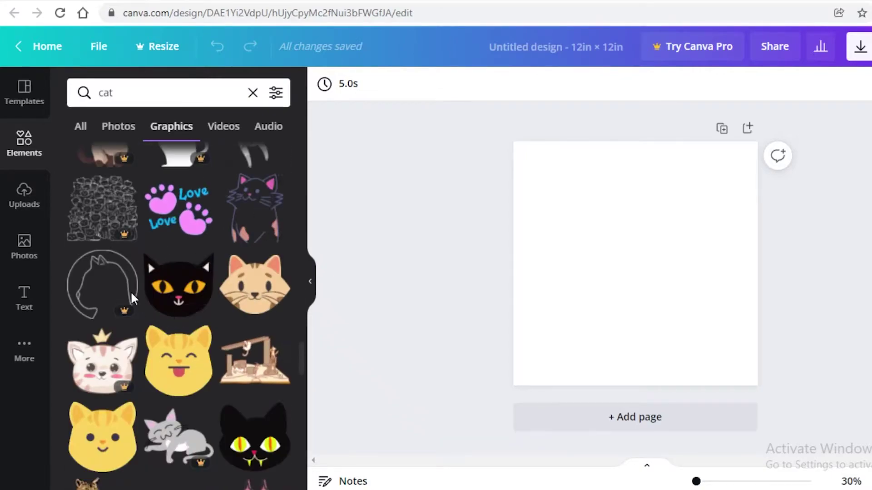
scroll(137, 363, up, 2)
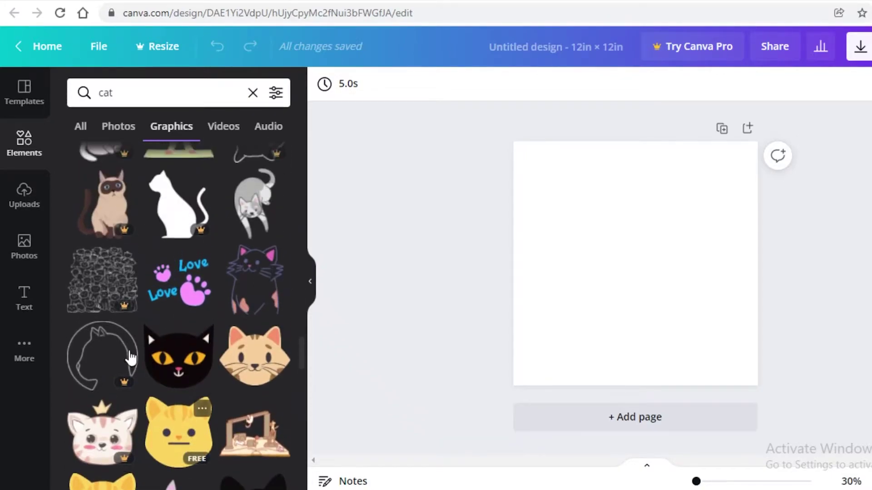
Step: Add the black cat face with orange eyes to the page
scroll(149, 379, up, 1)
click(178, 424)
drag(625, 280, 626, 275)
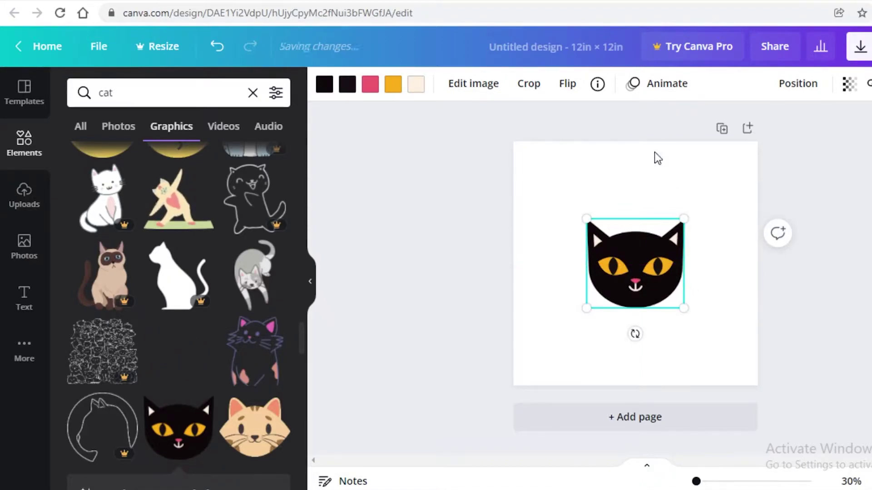
Step: Enlarge the cat face to about 6.1 by 5.5 in and centre it on the page
click(617, 208)
click(630, 240)
key(Escape)
click(672, 231)
mouse_move(693, 205)
mouse_down()
mouse_move(714, 179)
mouse_move(706, 194)
mouse_up()
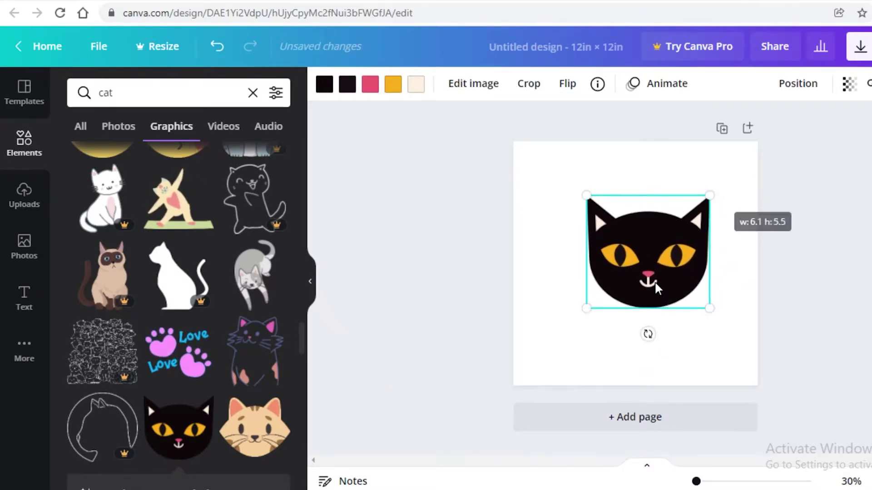
drag(650, 290, 638, 297)
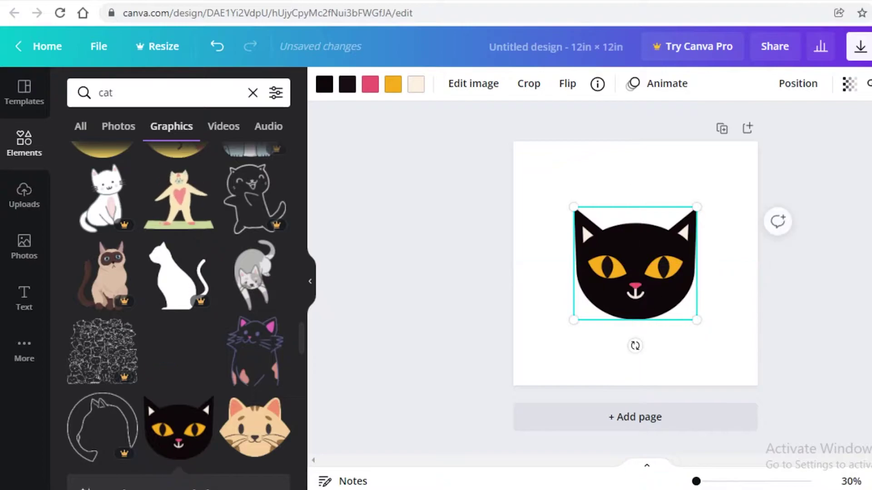
click(334, 317)
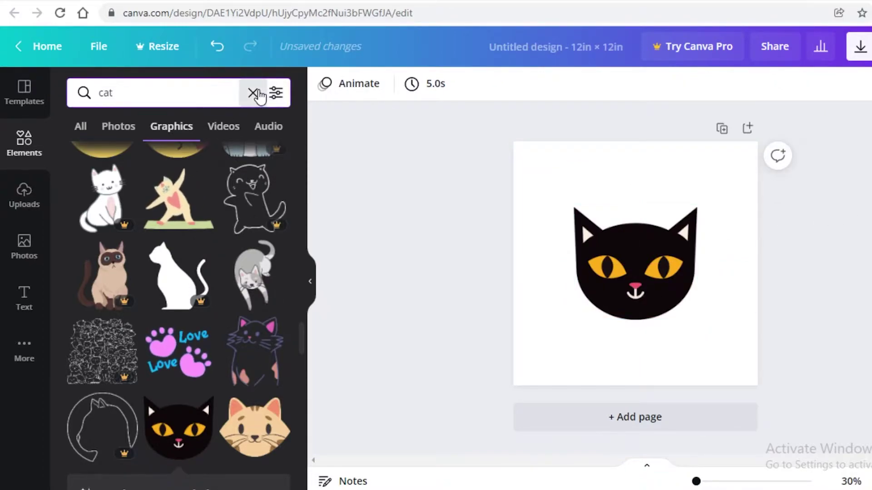
Step: Clear the cat search and add a dashed line from the Lines & Shapes collection to the page
click(253, 93)
click(22, 145)
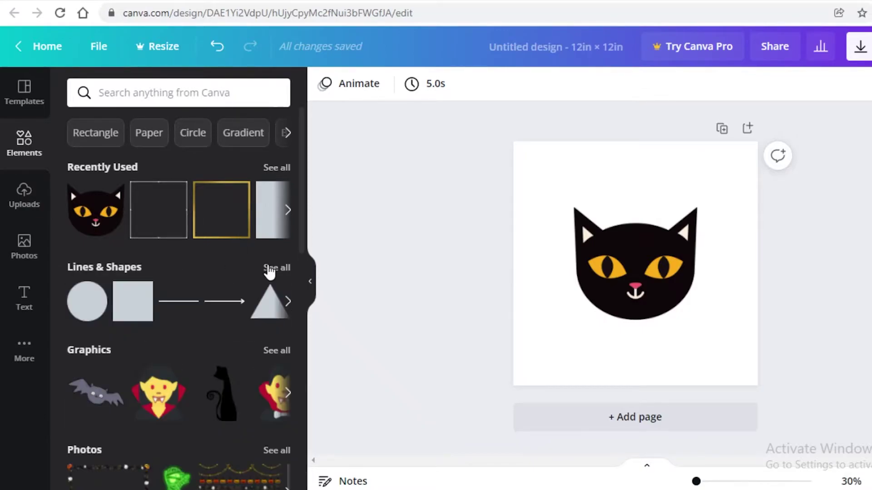
scroll(260, 274, down, 3)
scroll(260, 274, up, 2)
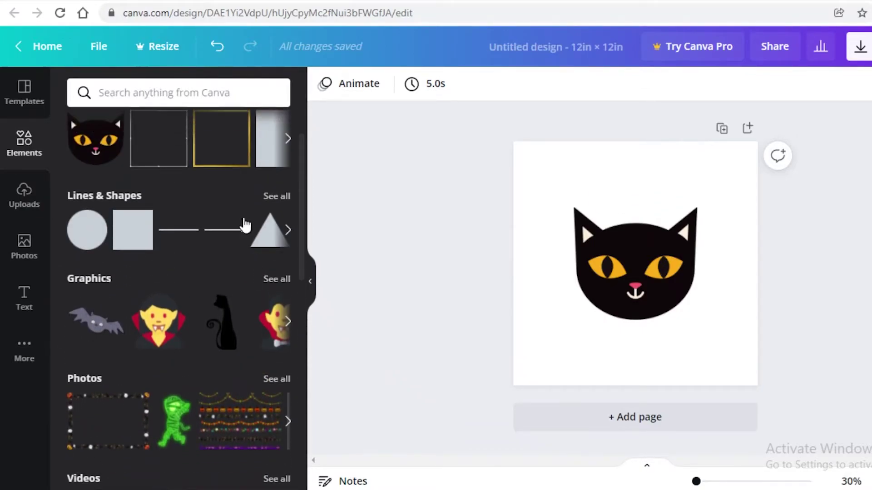
click(269, 197)
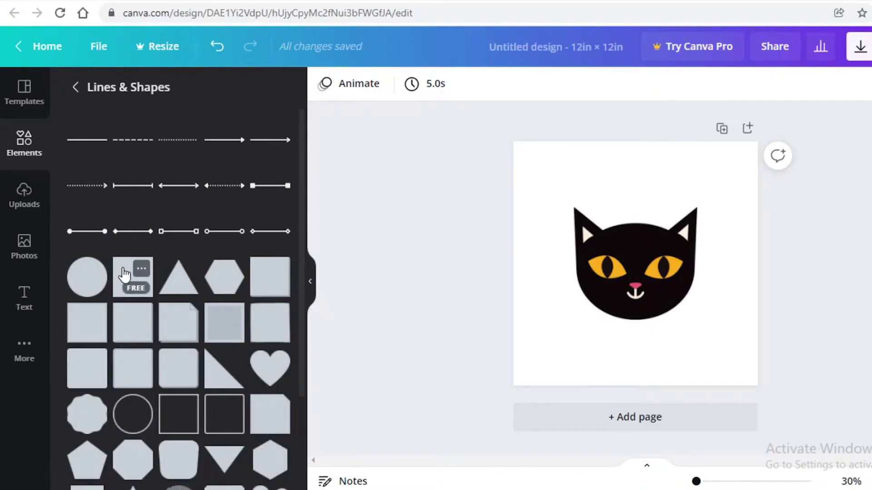
click(130, 147)
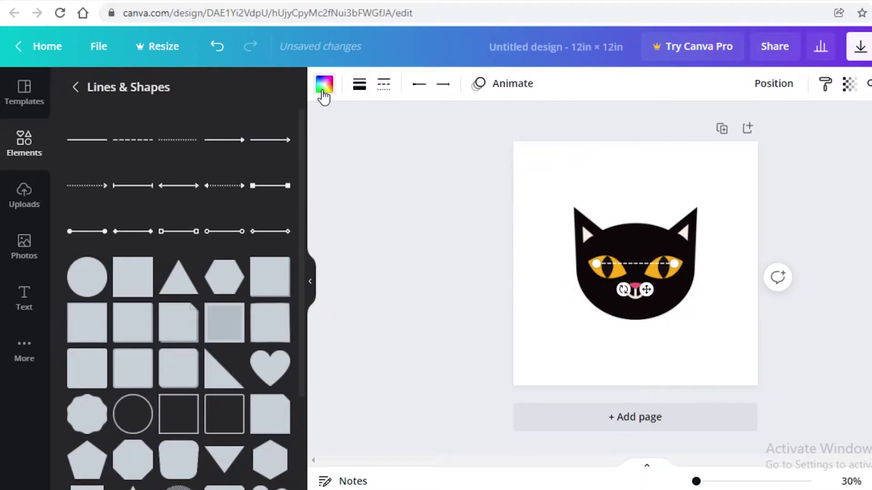
Step: Colour the dashed line black, place it above the cat face and stretch it across the page as the frame's upper edge
click(324, 88)
click(127, 168)
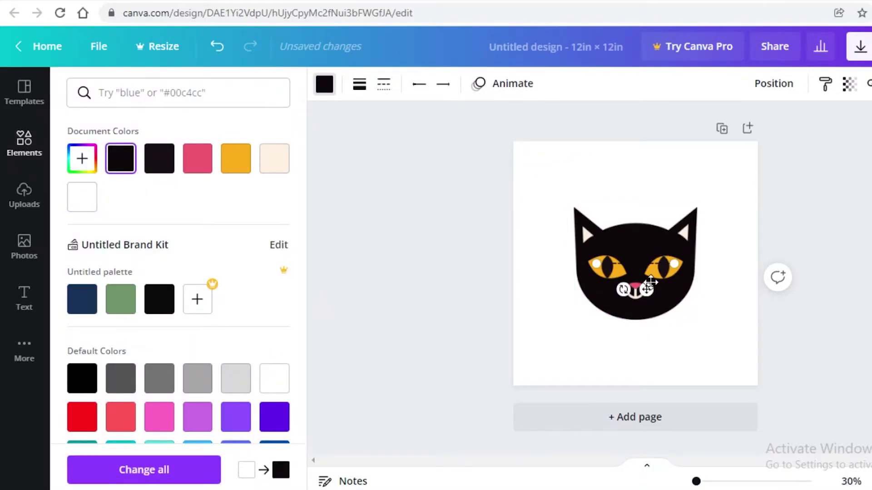
drag(650, 282, 721, 166)
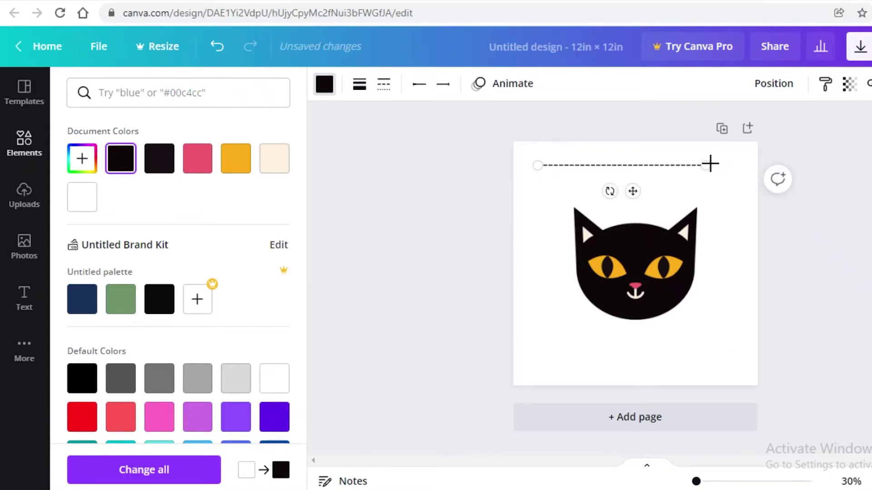
drag(710, 164, 733, 165)
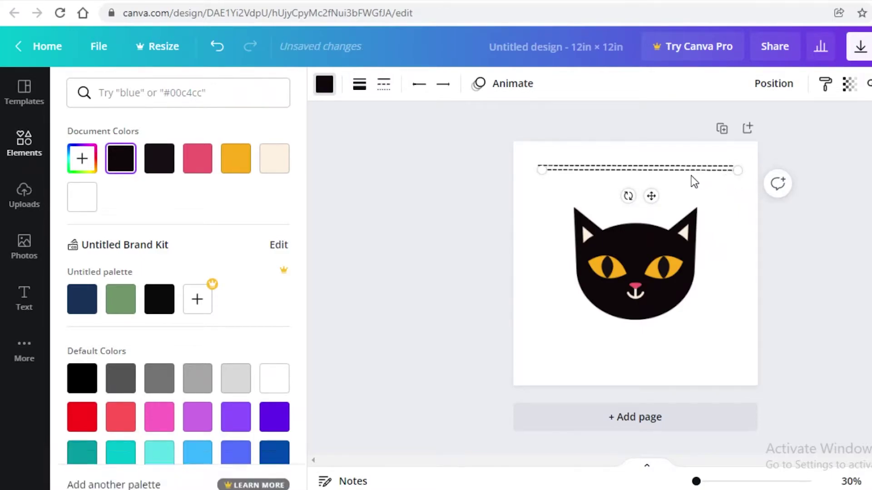
Step: Duplicate the dashed line and set the copy vertically, about 8.9 in long, down from the upper line's right end
key(ctrl+d)
drag(550, 183, 745, 360)
drag(769, 257, 756, 239)
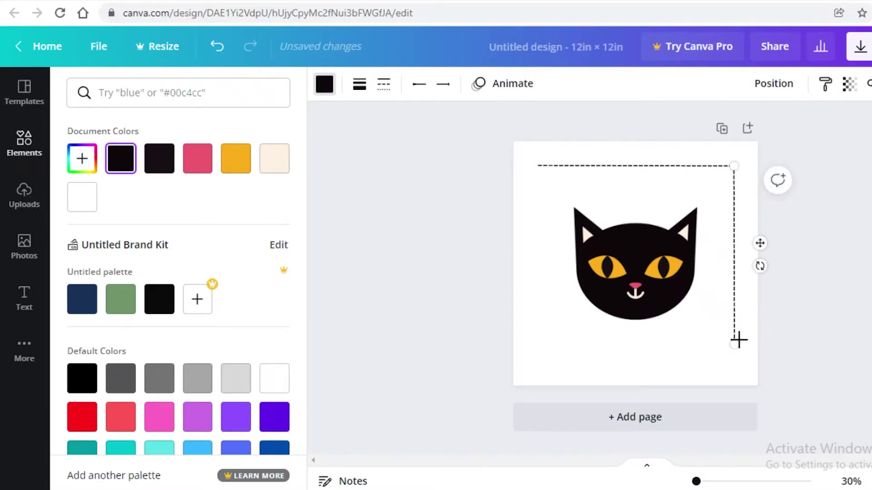
drag(731, 348, 732, 351)
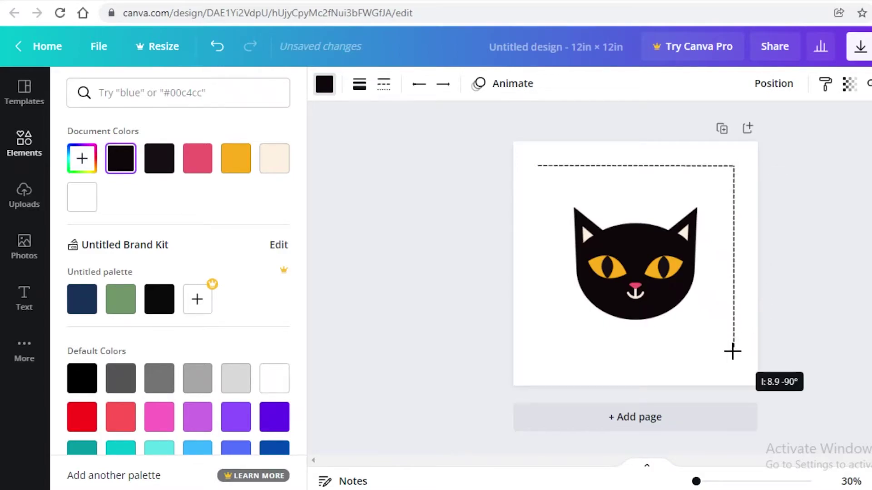
drag(732, 351, 734, 349)
key(Escape)
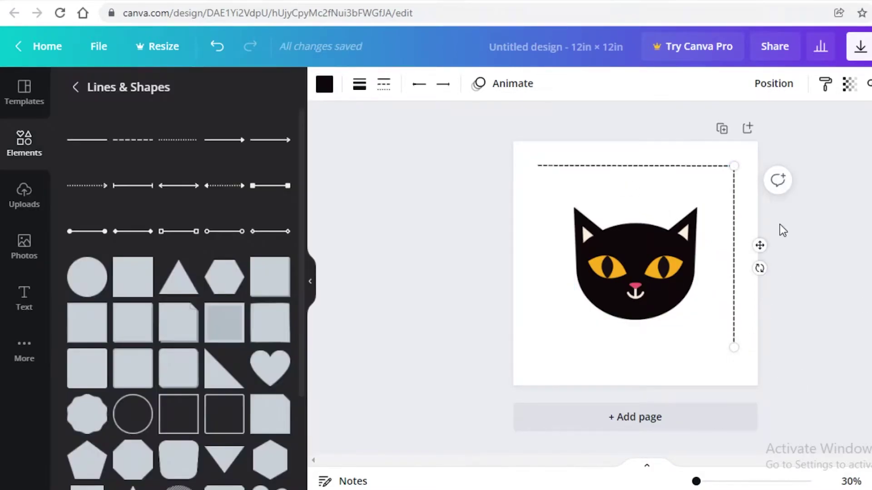
Step: Complete the dashed frame around the cat with copies of the side and upper lines, closing the lower corners
key(ctrl+d)
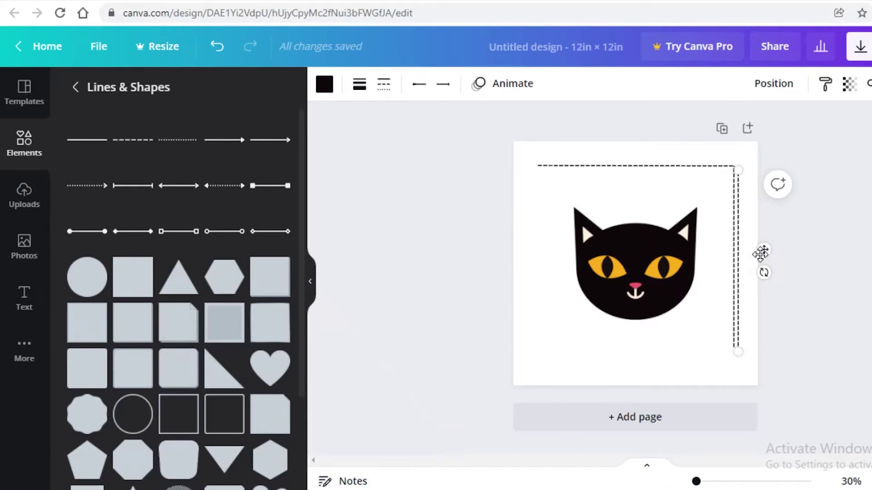
drag(763, 249, 565, 250)
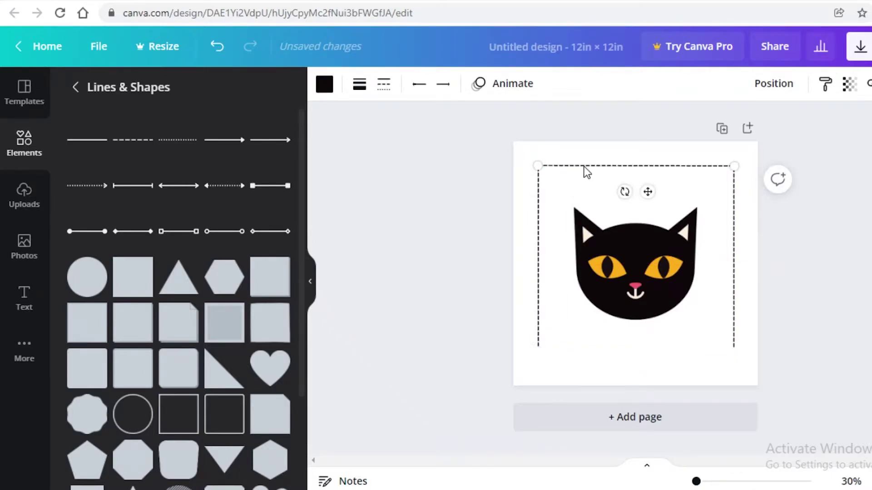
key(ctrl+d)
drag(653, 193, 656, 229)
drag(648, 352, 646, 368)
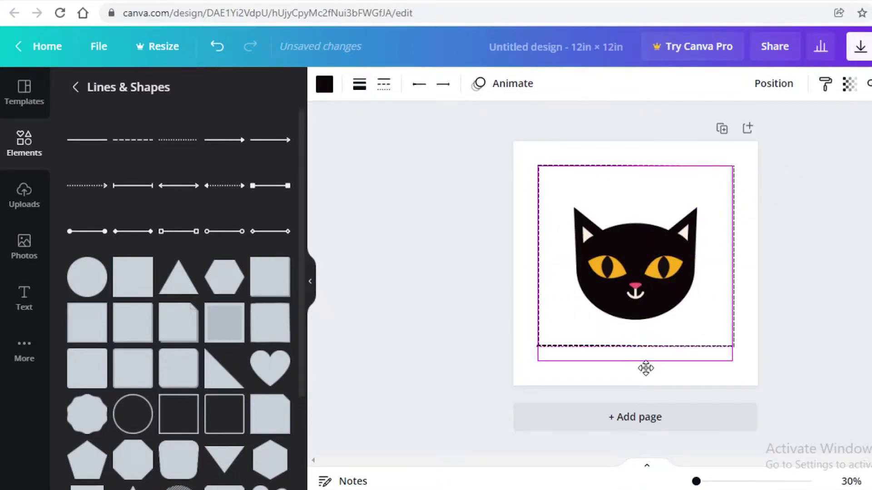
click(525, 353)
drag(541, 352, 542, 356)
click(493, 256)
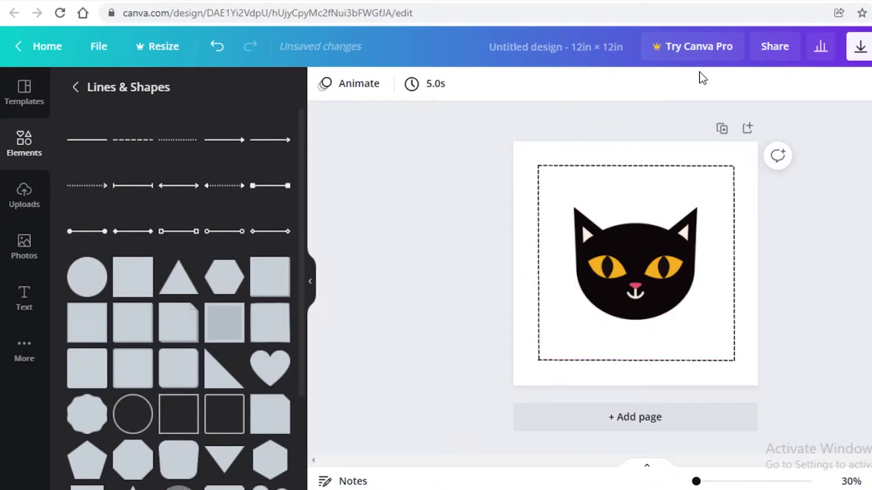
Step: Duplicate the framed cat page and search the elements for "hat", limited to graphics
click(717, 131)
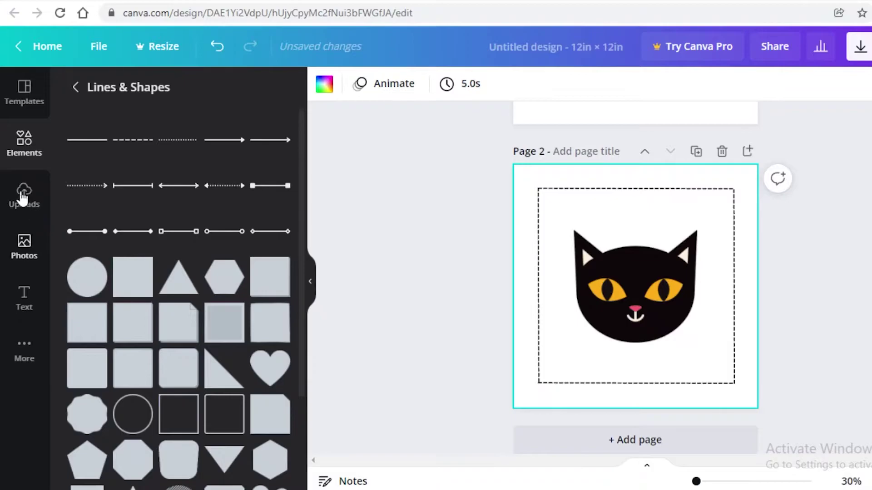
click(16, 158)
click(176, 93)
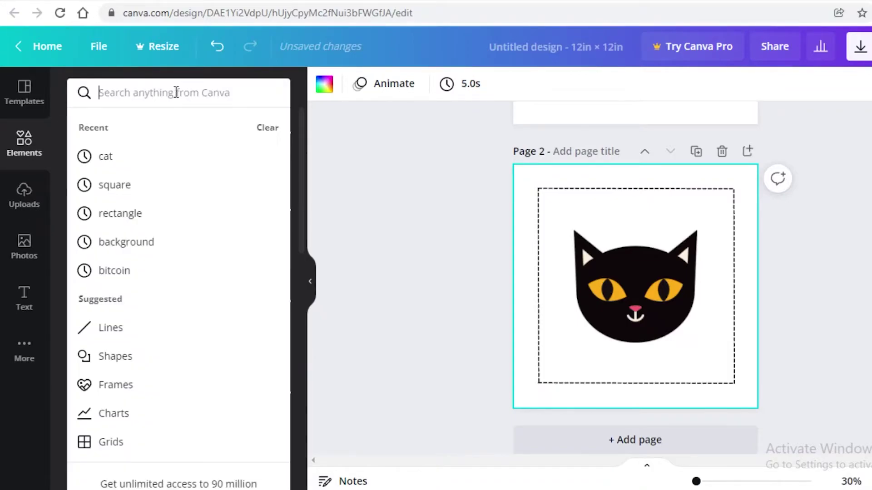
text(hat)
key(Return)
scroll(72, 307, down, 10)
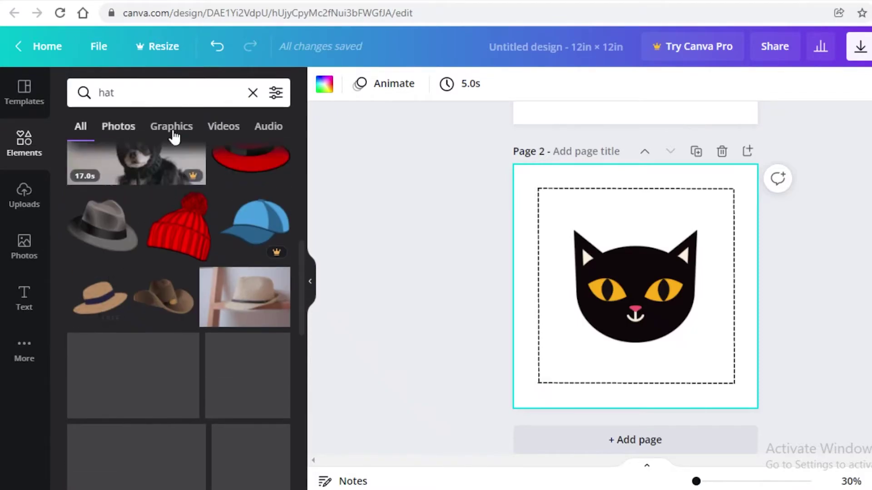
click(177, 134)
Step: Add the dark hat with the pink band to page 2 and place it on the cat's head
scroll(184, 324, down, 10)
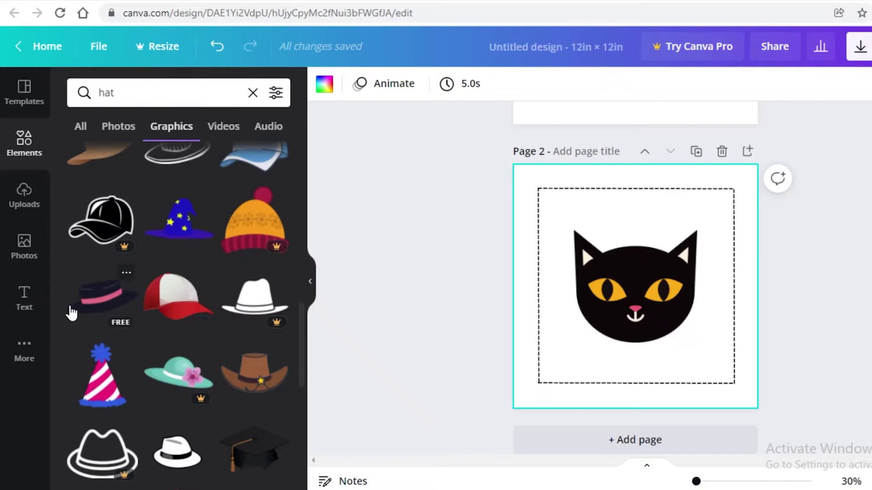
click(71, 312)
drag(634, 284, 617, 242)
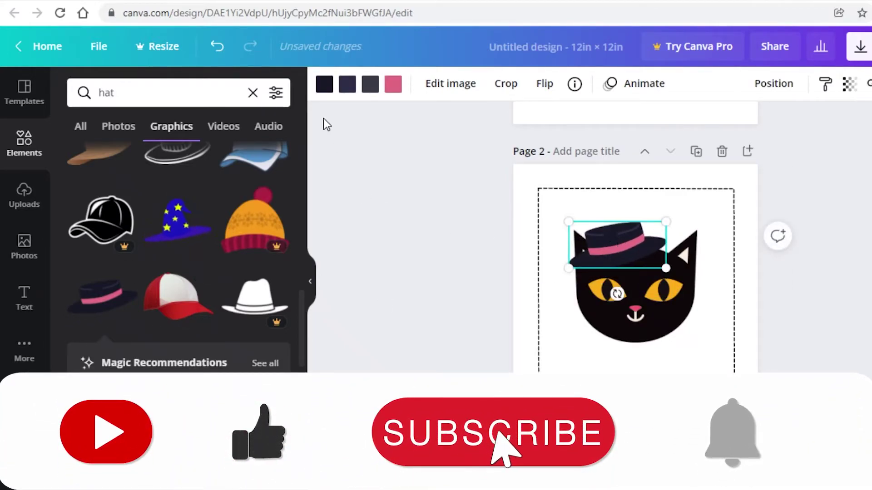
Step: Recolor the main dark part of the hat on page 2 to dark gray from the default colors
click(333, 88)
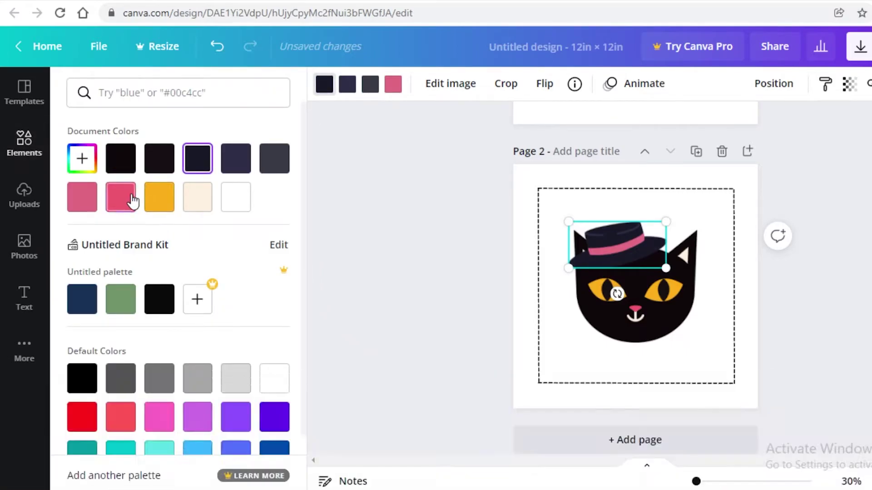
click(131, 198)
click(113, 169)
click(198, 159)
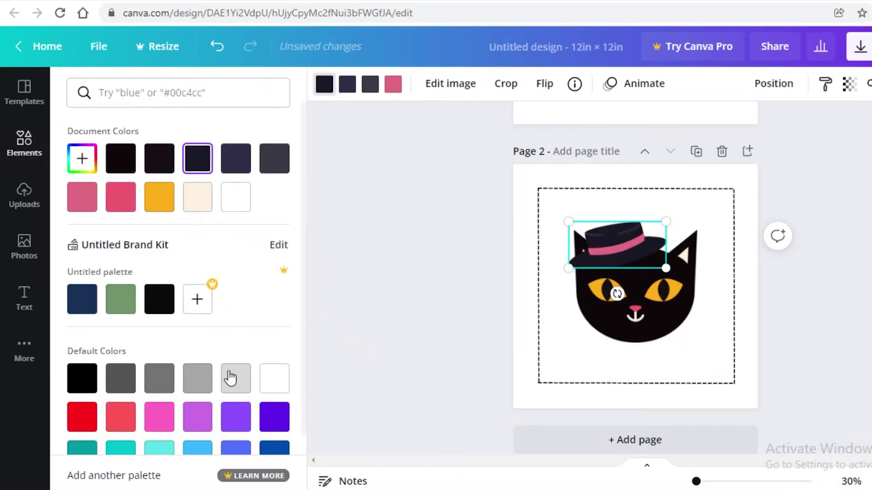
click(120, 426)
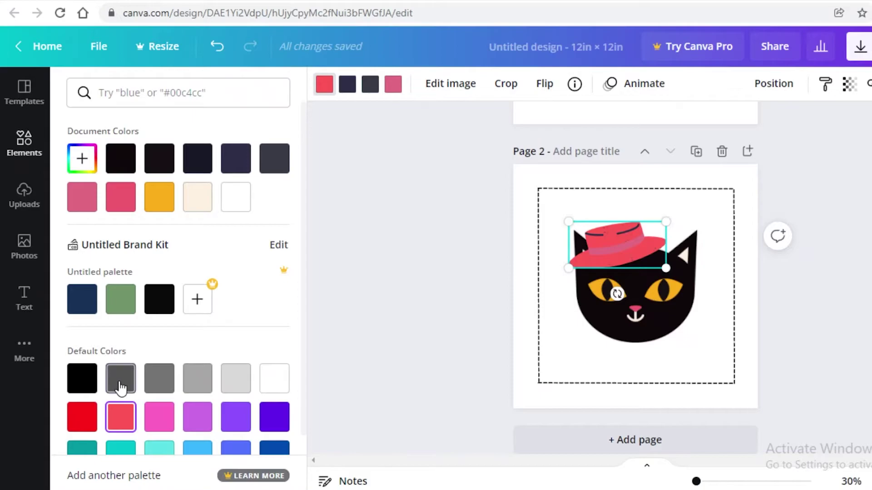
click(120, 388)
click(794, 185)
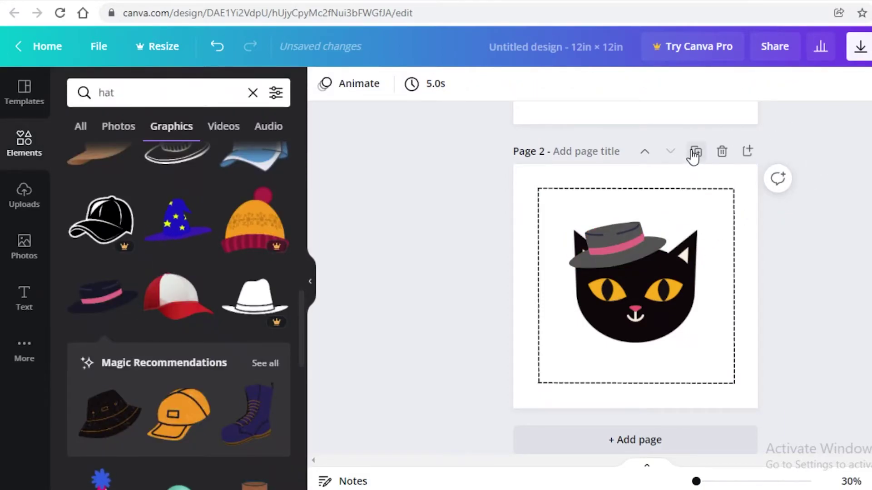
Step: Duplicate page 2 and delete the hat from the new page 3
click(694, 152)
click(616, 252)
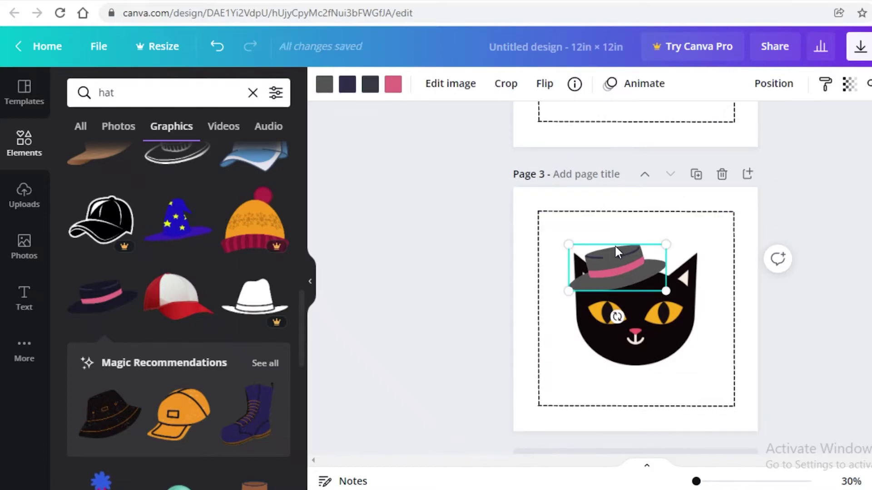
key(Delete)
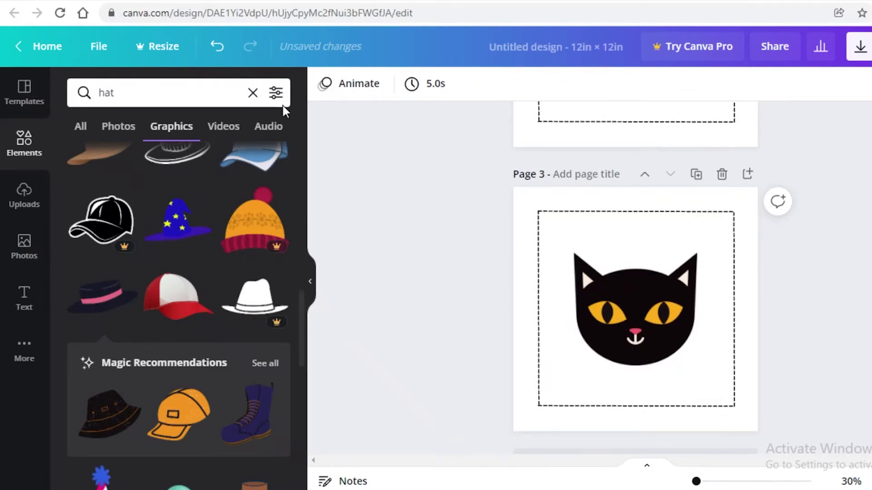
Step: Search the elements for "pipe", limited to graphics, and add the brown smoking pipe to page 3
click(252, 94)
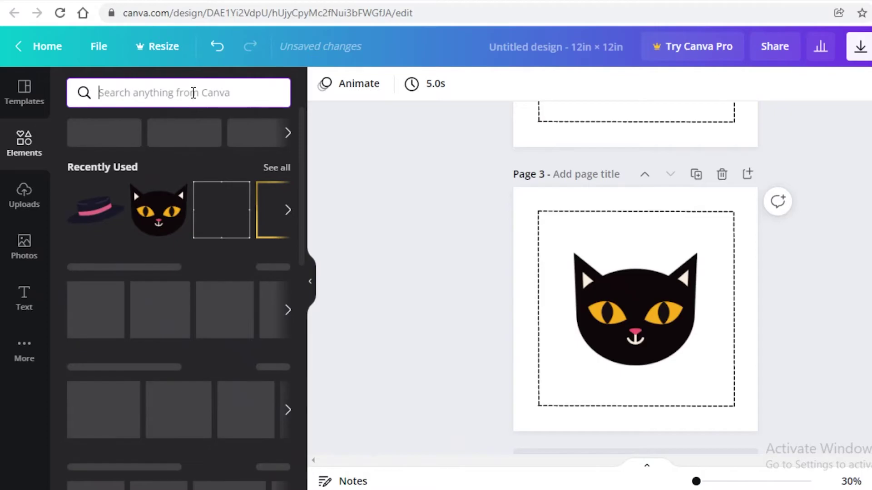
text(pipe)
key(Return)
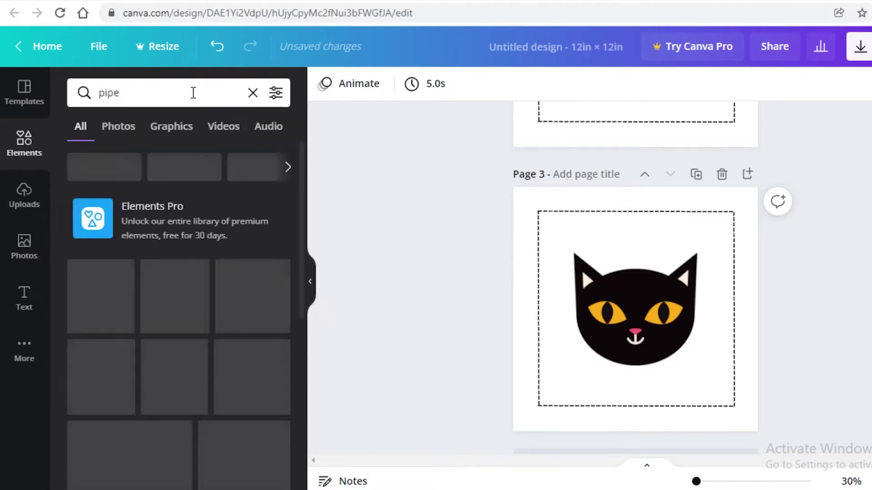
click(172, 130)
scroll(124, 362, down, 5)
scroll(94, 309, up, 5)
click(91, 300)
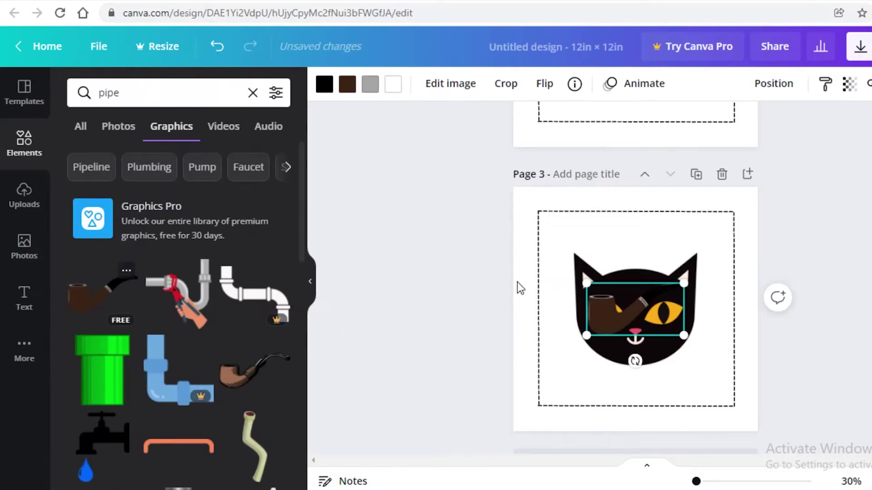
Step: Flip the pipe horizontally, then shrink, tilt and move it beside the cat's mouth
click(544, 91)
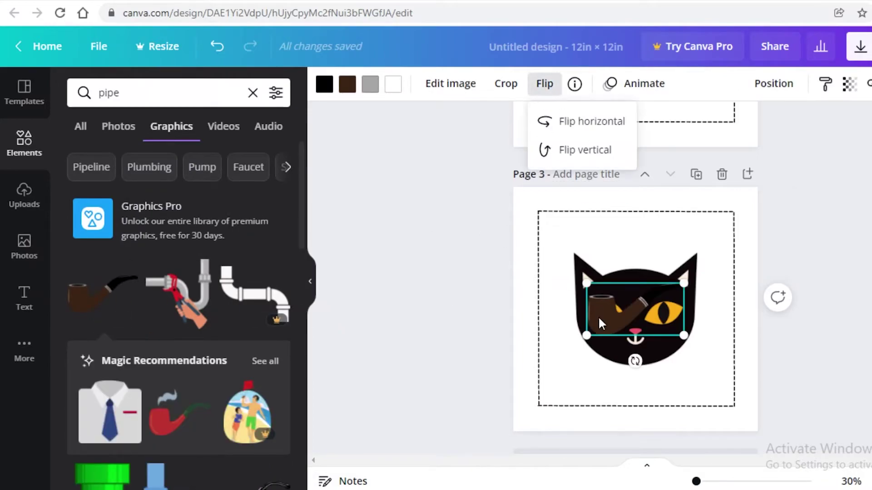
click(551, 121)
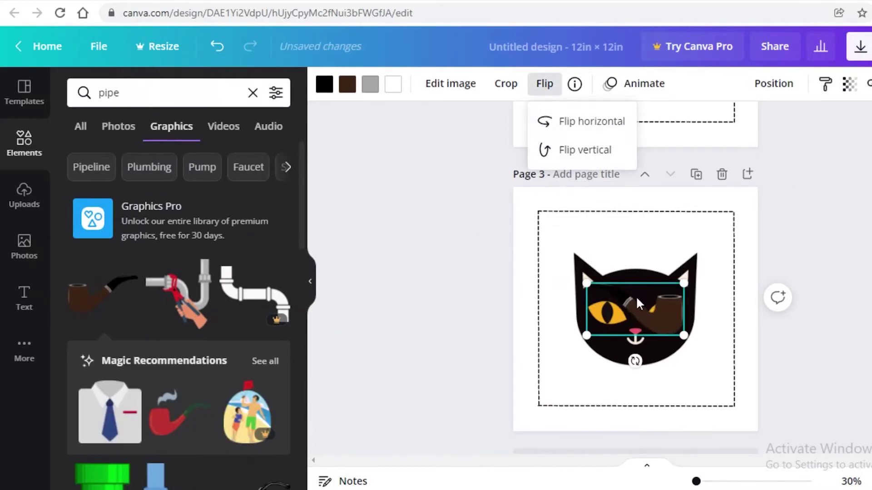
drag(654, 312, 690, 370)
drag(651, 400, 662, 397)
mouse_move(681, 353)
mouse_down()
mouse_move(682, 333)
mouse_move(689, 341)
mouse_up()
Step: Recolor the pipe's black stem to medium gray and shift the pipe slightly down to meet the cat's mouth
click(325, 84)
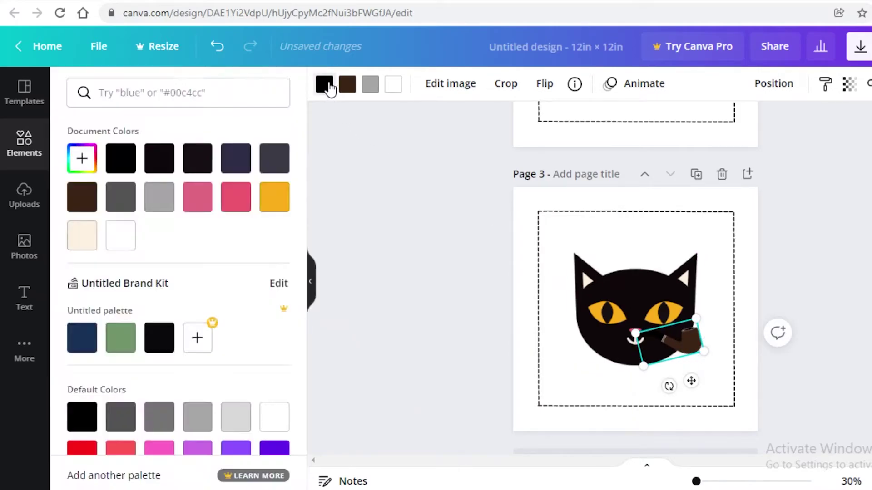
click(84, 199)
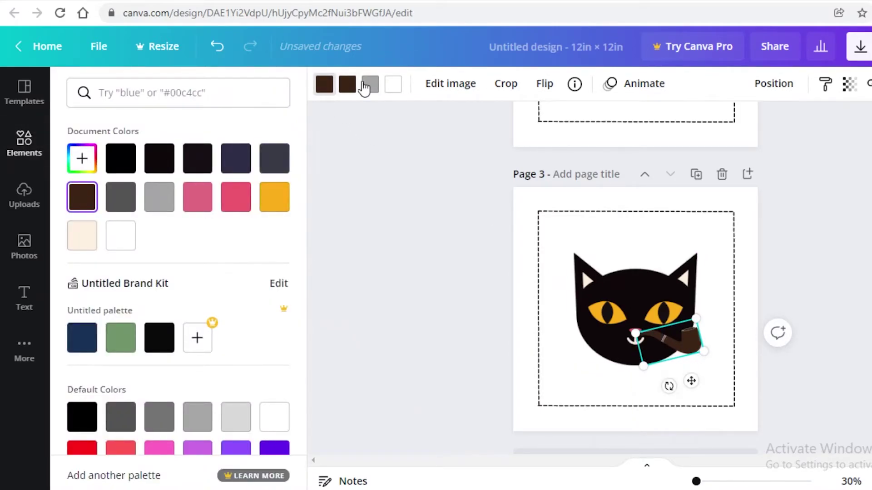
scroll(214, 204, down, 2)
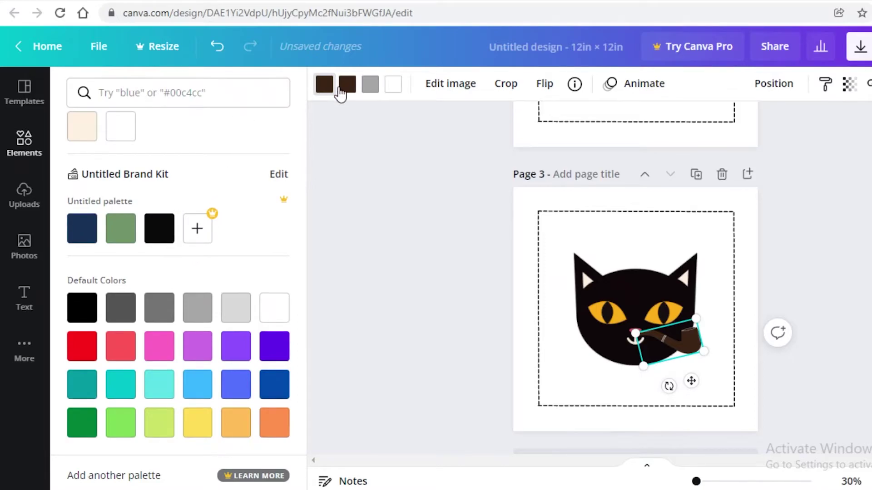
click(160, 309)
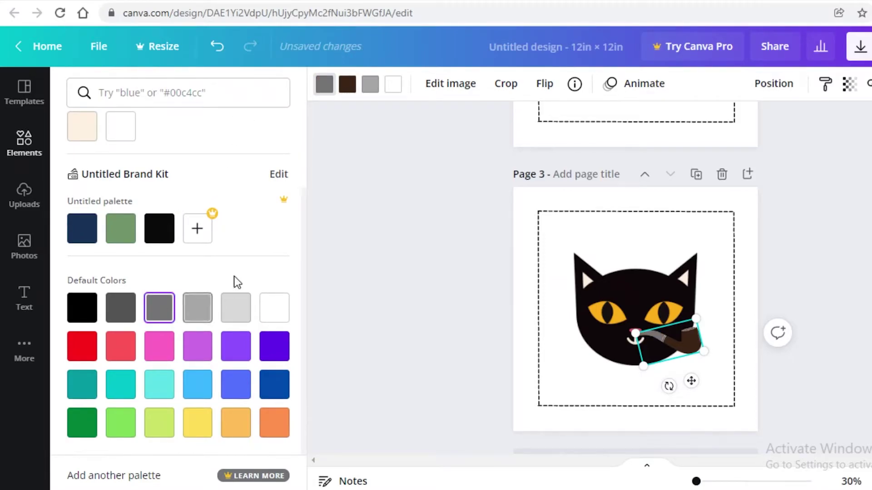
click(391, 336)
drag(679, 340, 684, 348)
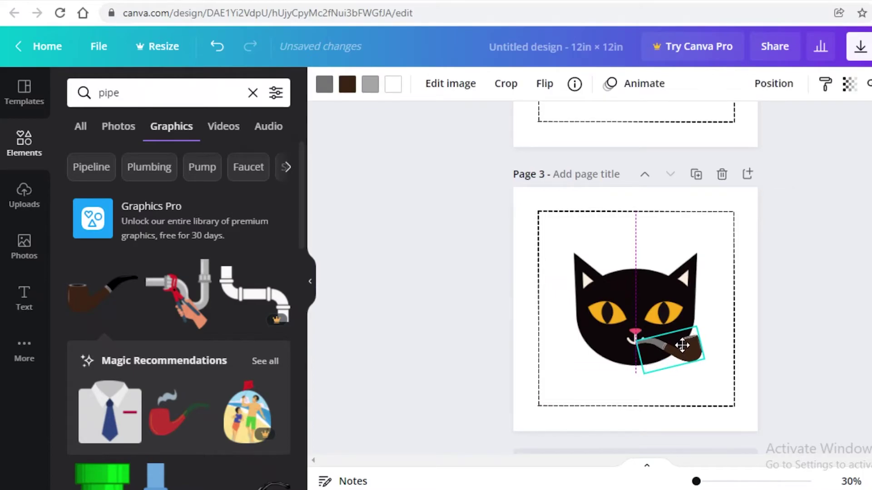
click(864, 243)
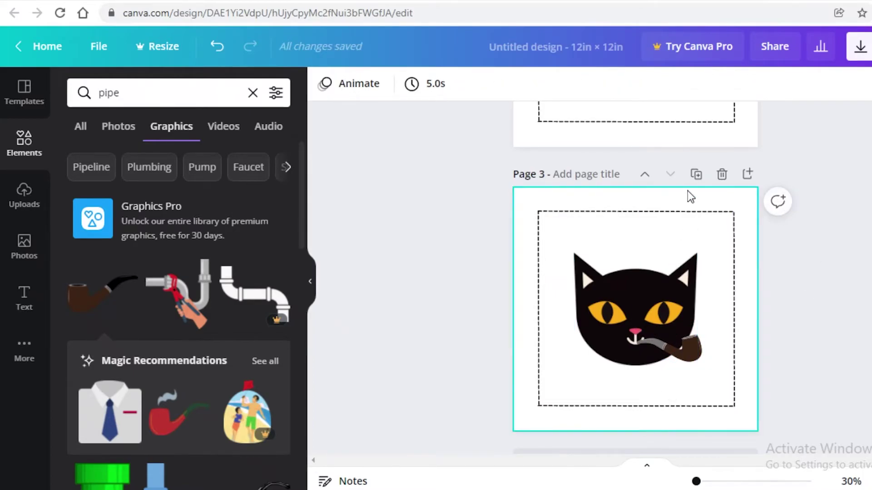
Step: Duplicate page 3 and delete the pipe from the new page 4
click(701, 175)
click(674, 367)
key(Delete)
Step: Search the elements for "sparkles", limited to graphics, for decorating page 4
scroll(537, 328, up, 15)
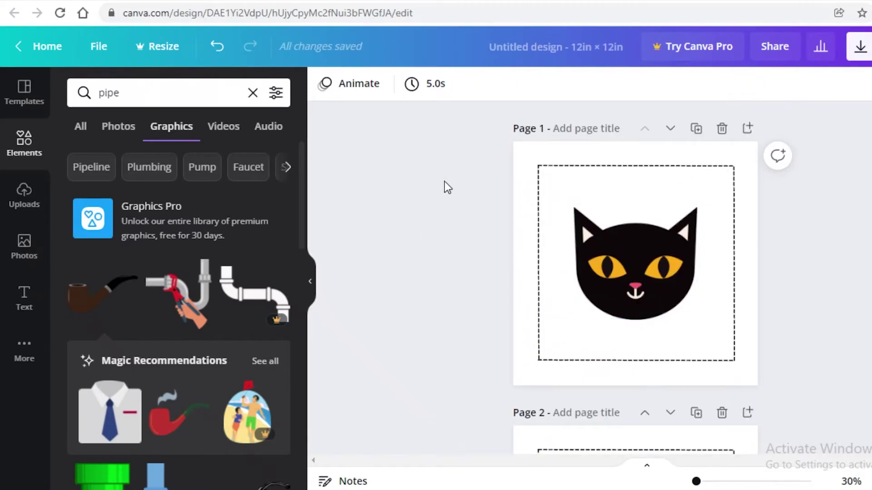
scroll(418, 227, down, 5)
scroll(590, 295, up, 5)
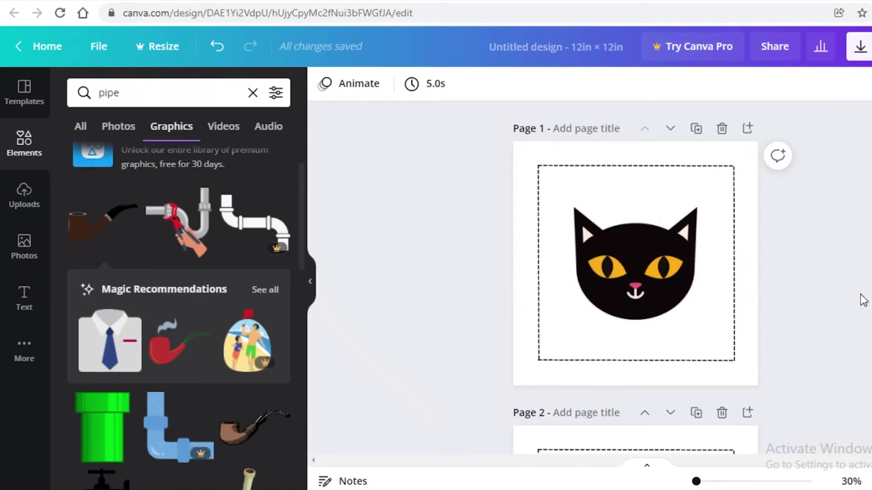
scroll(632, 247, down, 10)
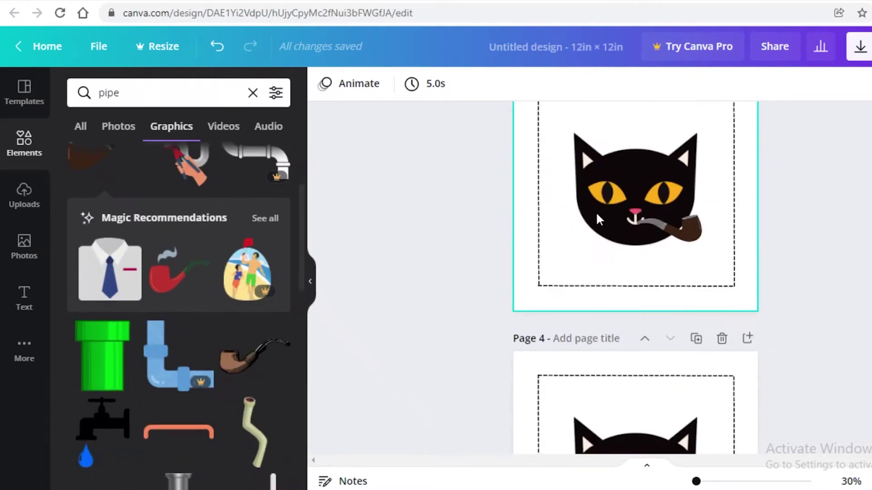
scroll(589, 239, down, 4)
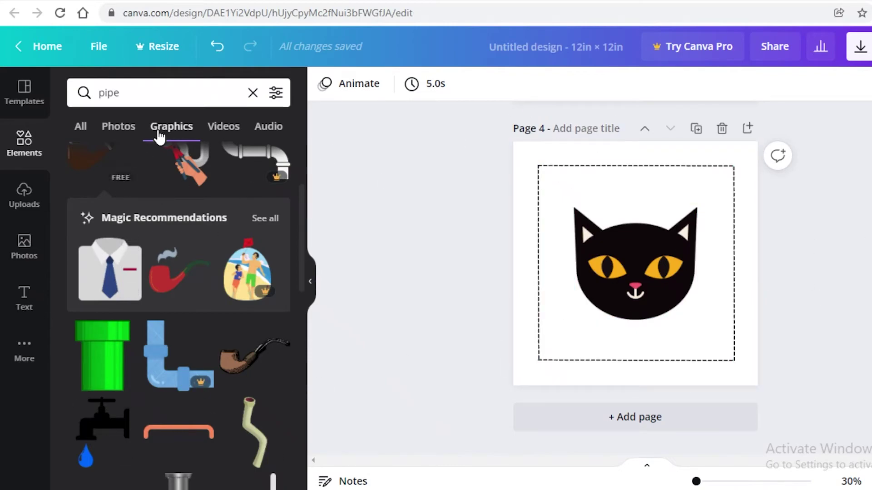
click(248, 97)
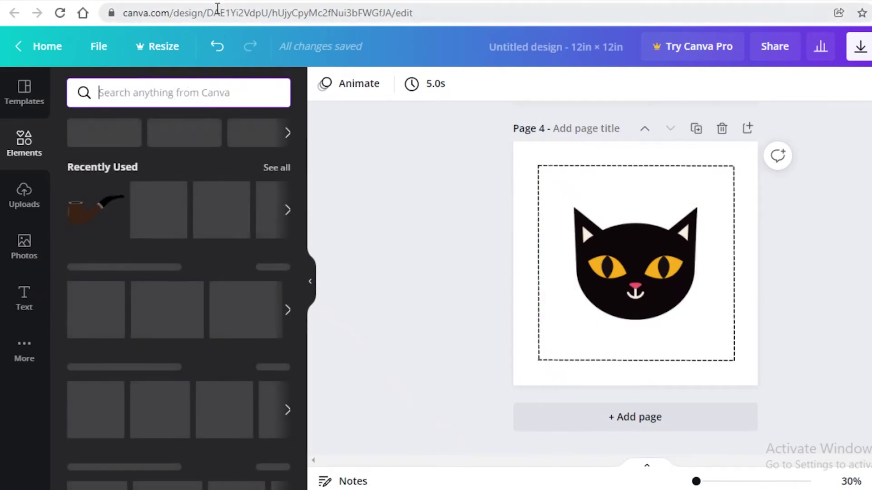
text(spakr)
key(BackSpace)
key(BackSpace)
text(r)
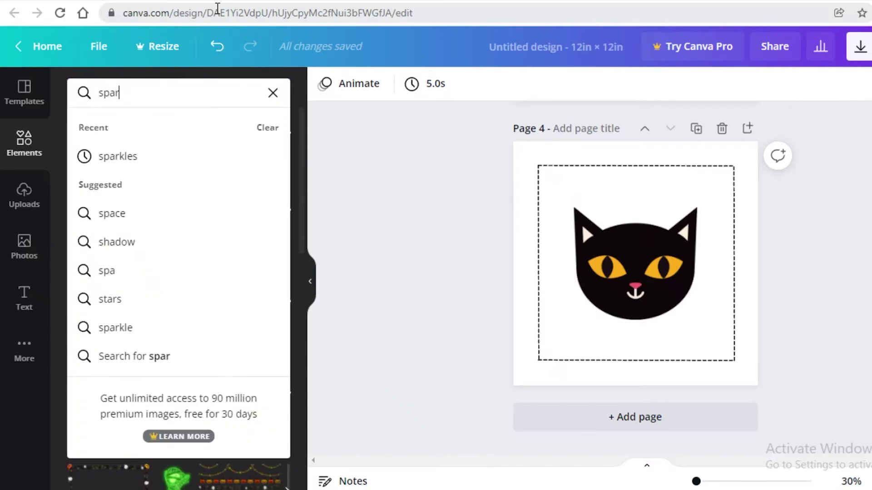
text(kles)
key(Return)
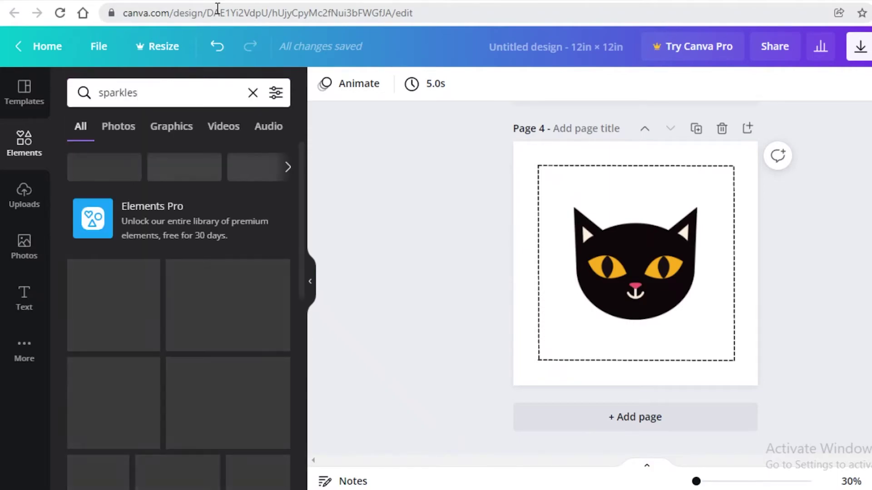
click(181, 130)
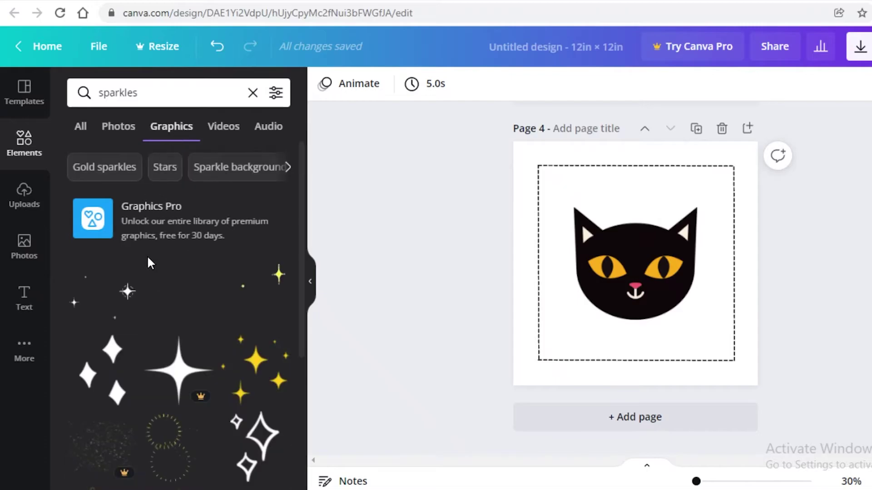
Step: Add the gold four-pointed sparkle to page 4 and place it small in the frame's upper-left corner
scroll(150, 272, down, 3)
scroll(156, 305, up, 3)
scroll(156, 313, down, 5)
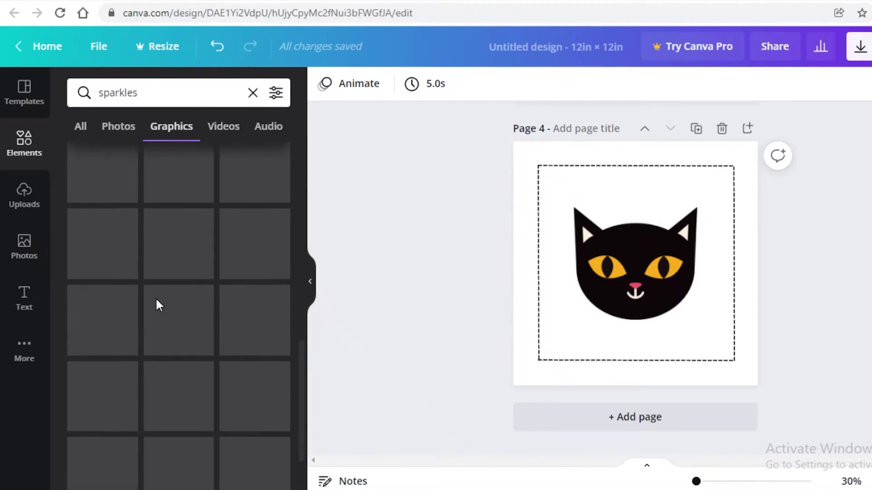
scroll(157, 279, up, 3)
scroll(214, 292, down, 5)
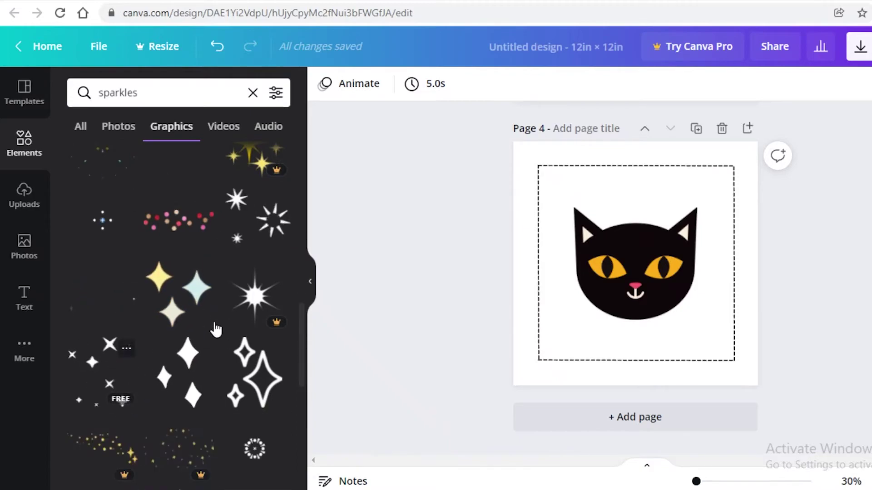
scroll(214, 333, down, 2)
scroll(214, 333, up, 4)
scroll(213, 333, down, 5)
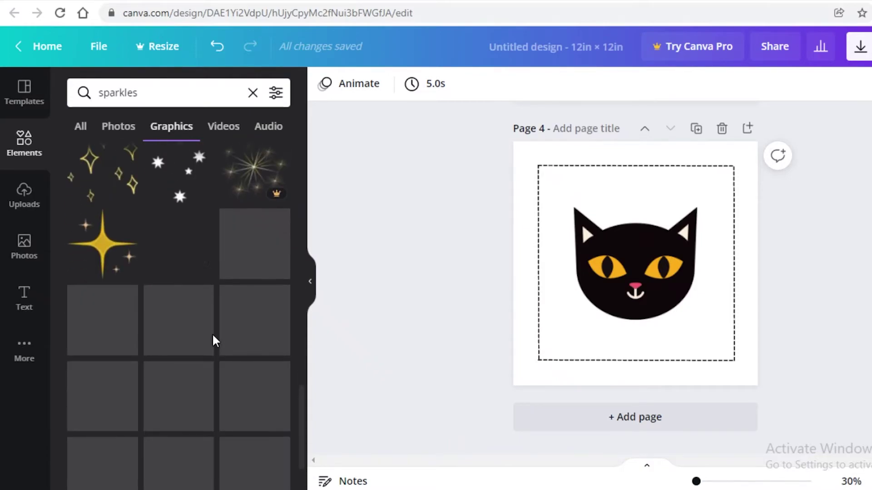
click(110, 256)
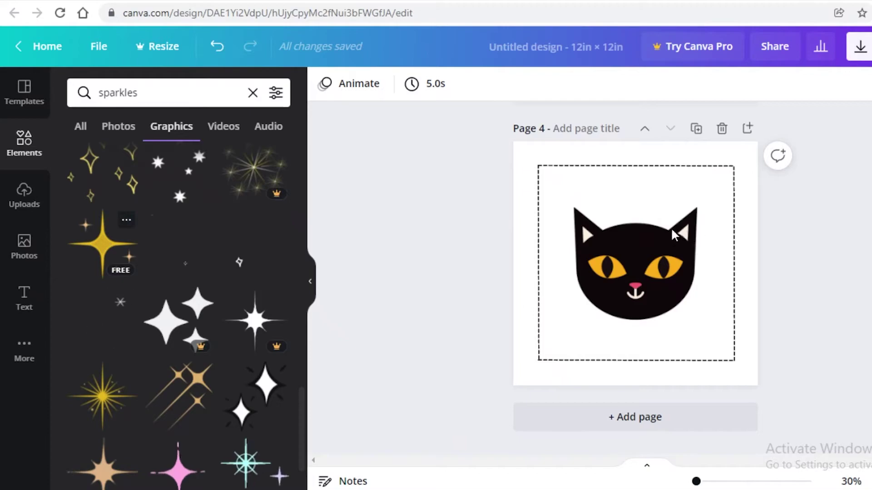
drag(685, 315, 556, 187)
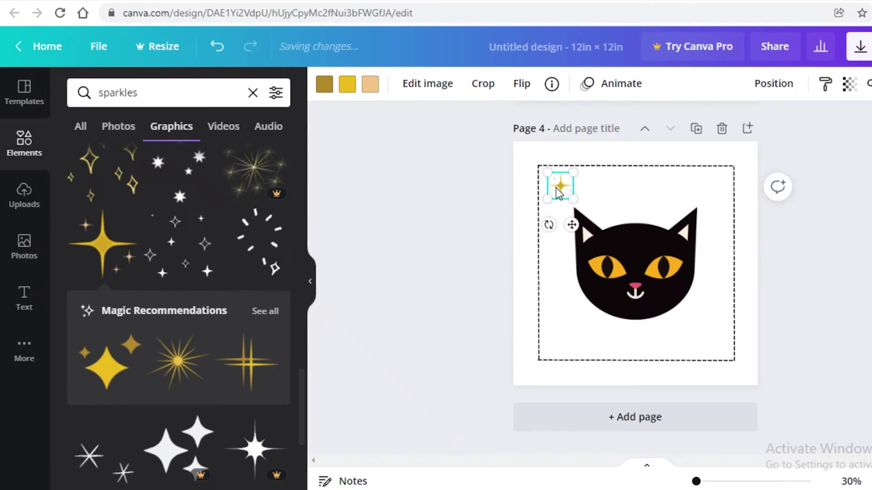
Step: Duplicate the gold sparkle and place the copy above the cat's head between the ears
click(560, 191)
click(558, 194)
double_click(559, 194)
click(563, 213)
click(574, 191)
key(ctrl+d)
drag(593, 193, 590, 253)
drag(572, 295, 655, 195)
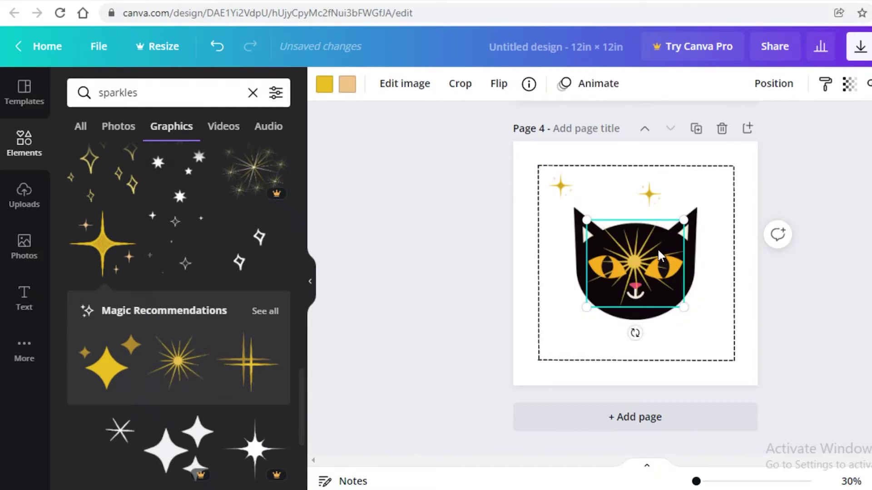
Step: Place small gold starbursts in the frame's lower-left and upper-right corners, a thin sparkle lower right, and outlined sparkles beside the upper-left one
drag(683, 307, 565, 335)
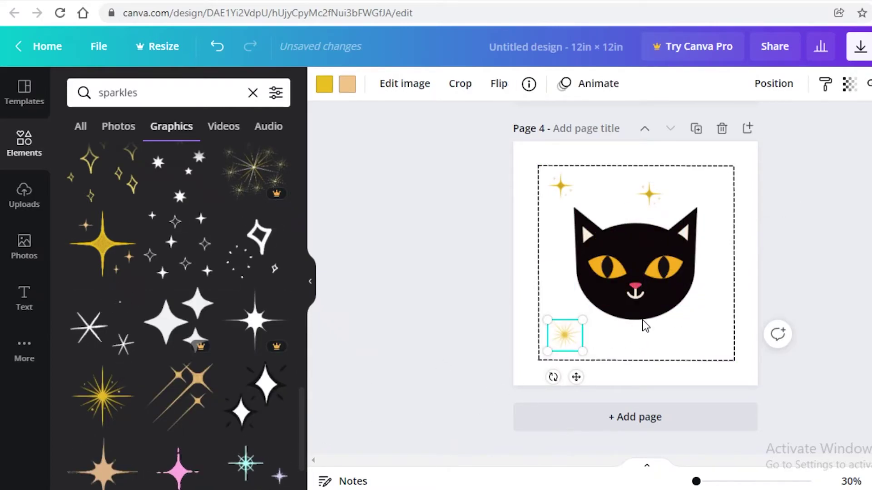
drag(562, 336, 562, 330)
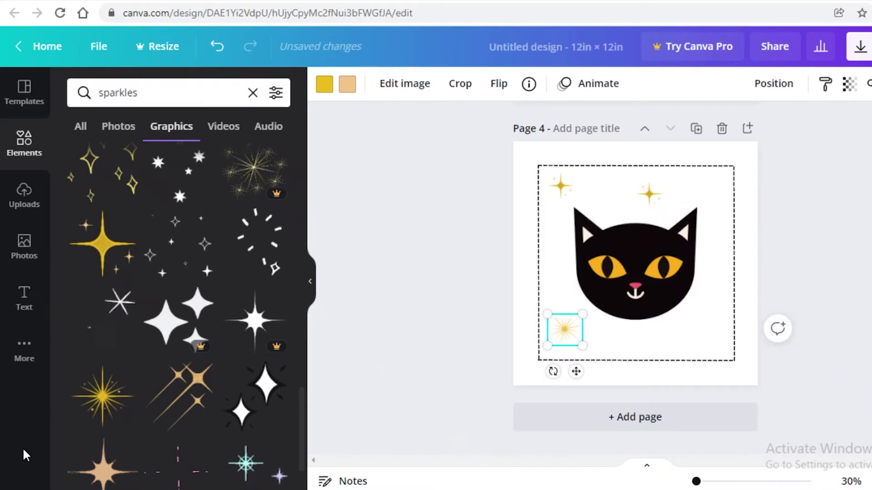
click(103, 397)
click(631, 320)
drag(177, 244, 716, 339)
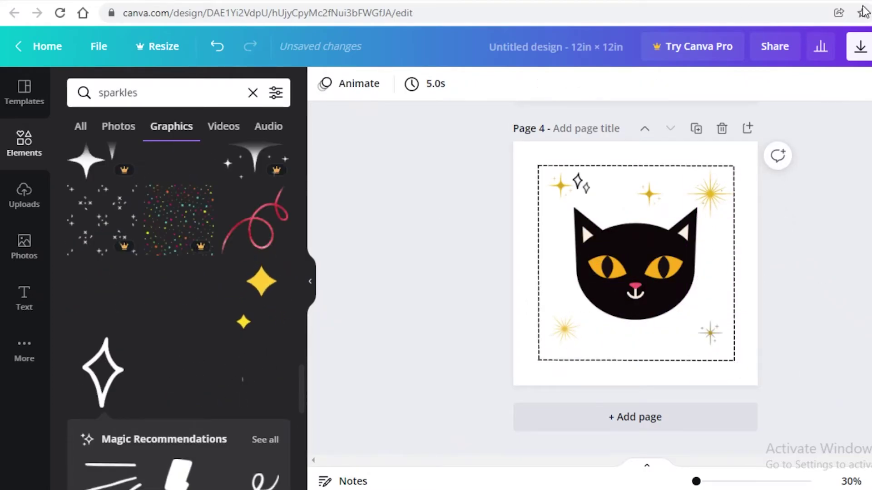
scroll(576, 203, up, 6)
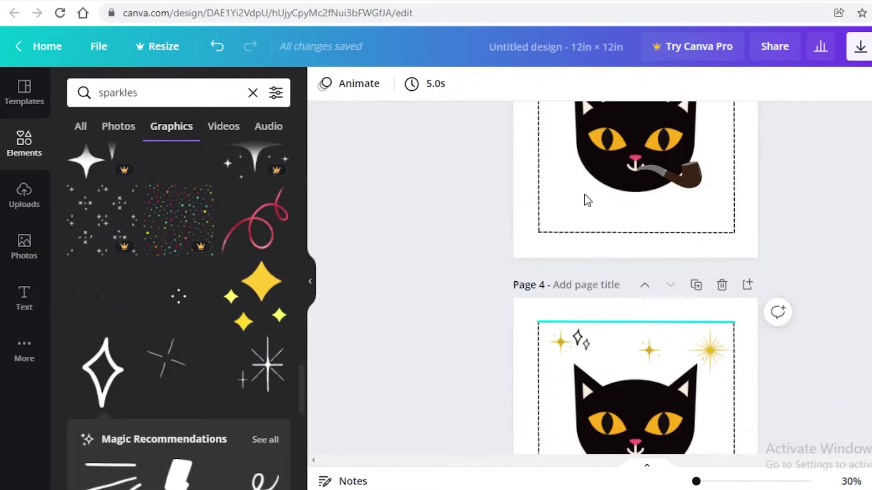
Step: Duplicate the page of the cat with the pipe and move the copy below the sparkle page
click(695, 201)
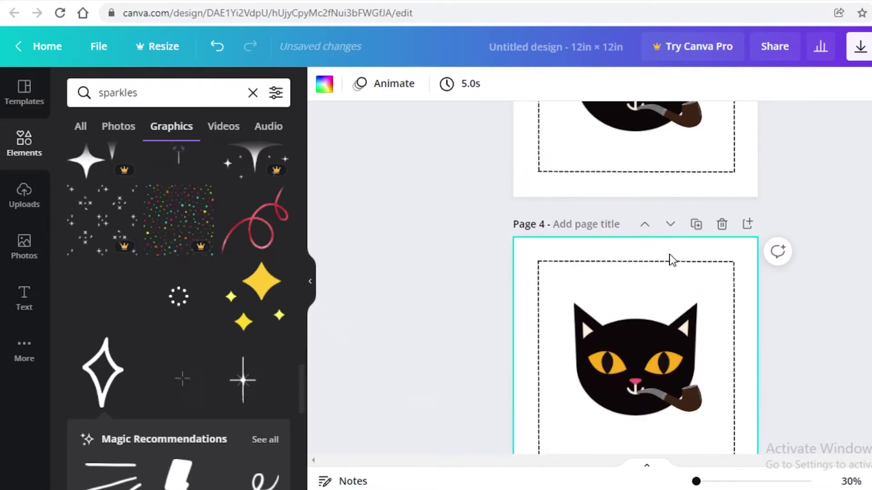
scroll(790, 208, down, 8)
scroll(579, 213, up, 10)
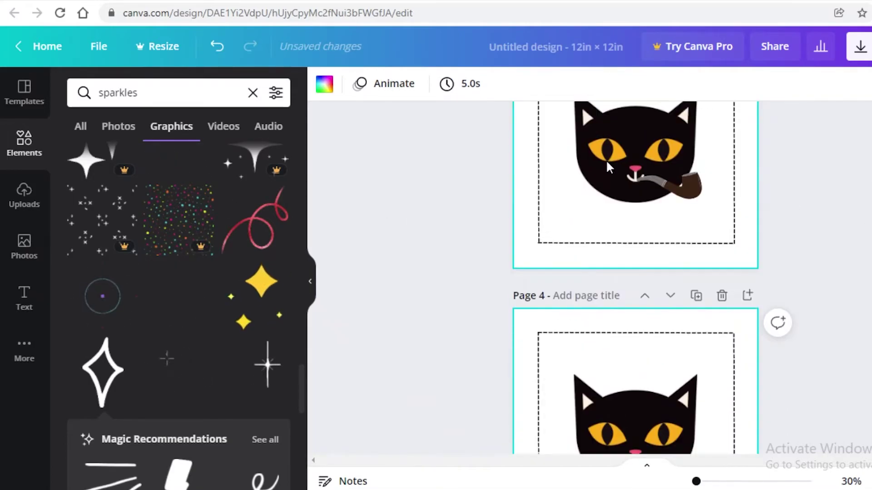
scroll(631, 340, down, 5)
scroll(715, 230, up, 2)
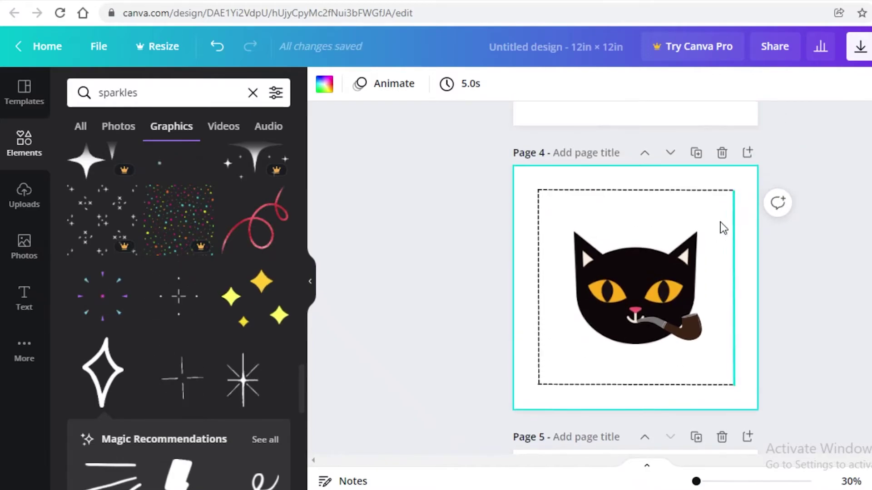
click(670, 153)
scroll(755, 300, up, 5)
scroll(756, 300, up, 2)
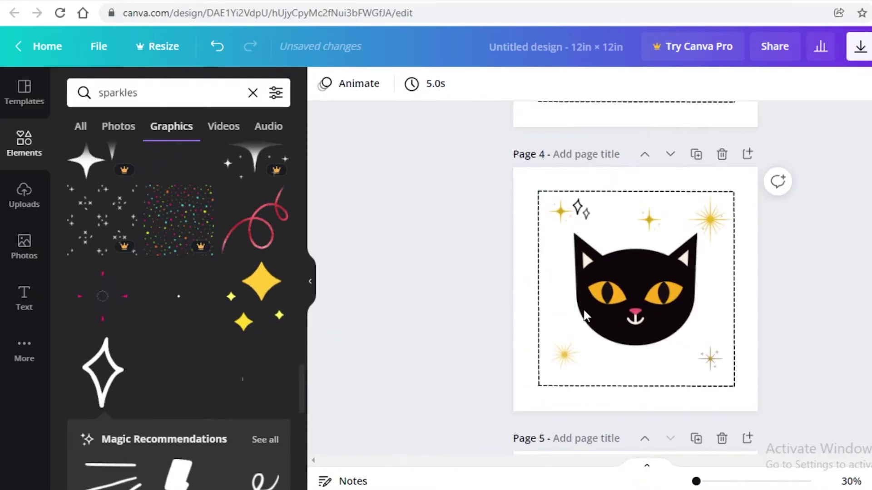
Step: Delete the pipe from the cat face on page 5
scroll(689, 353, down, 8)
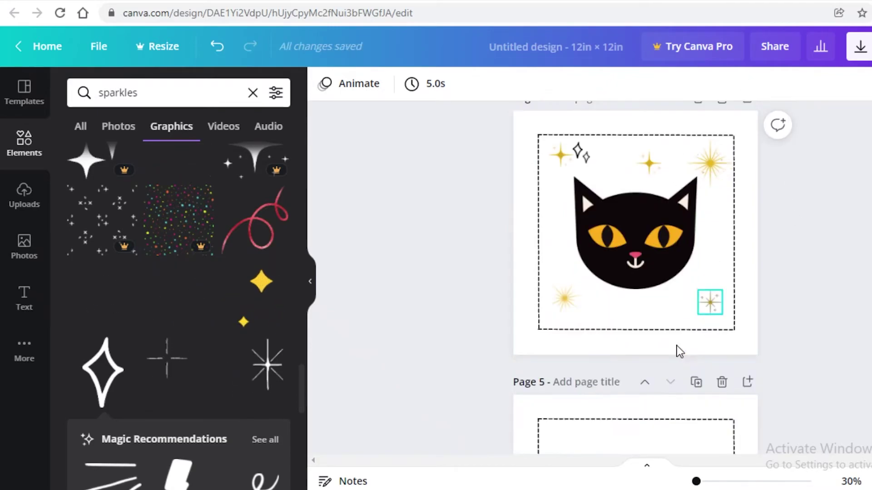
click(690, 304)
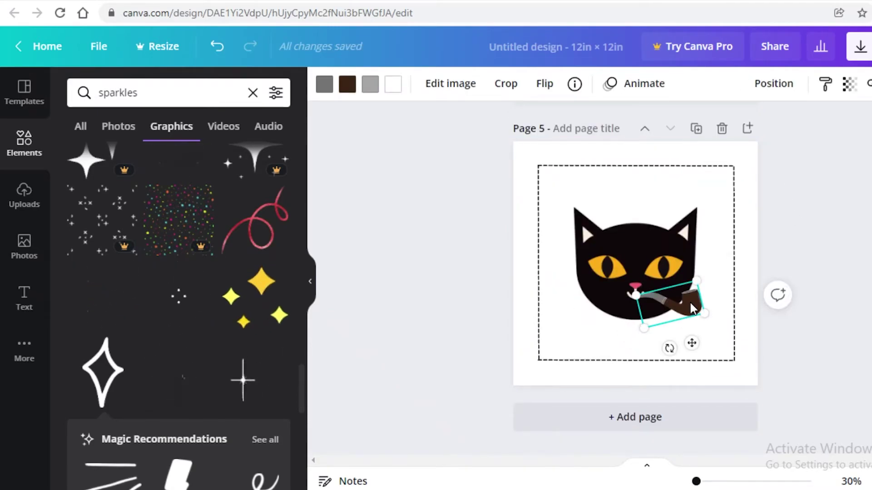
key(Delete)
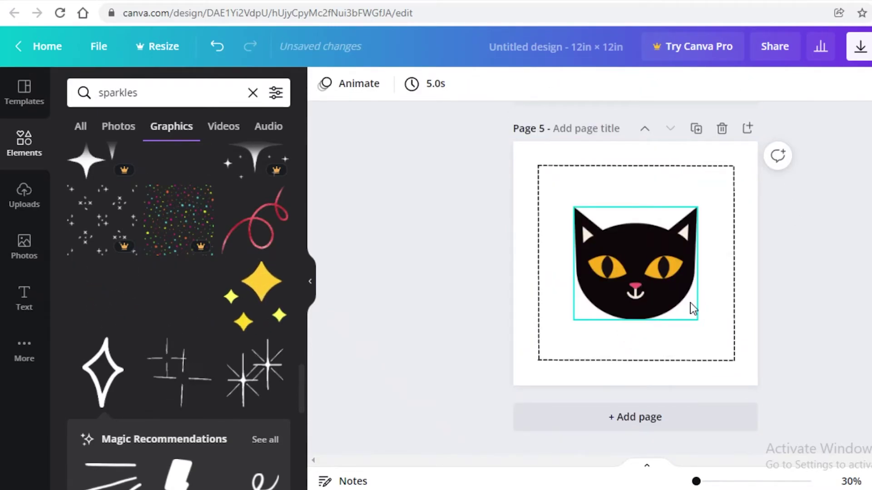
Step: Search the elements for "sports", limited to graphics, for an accessory to add to page 5
click(253, 93)
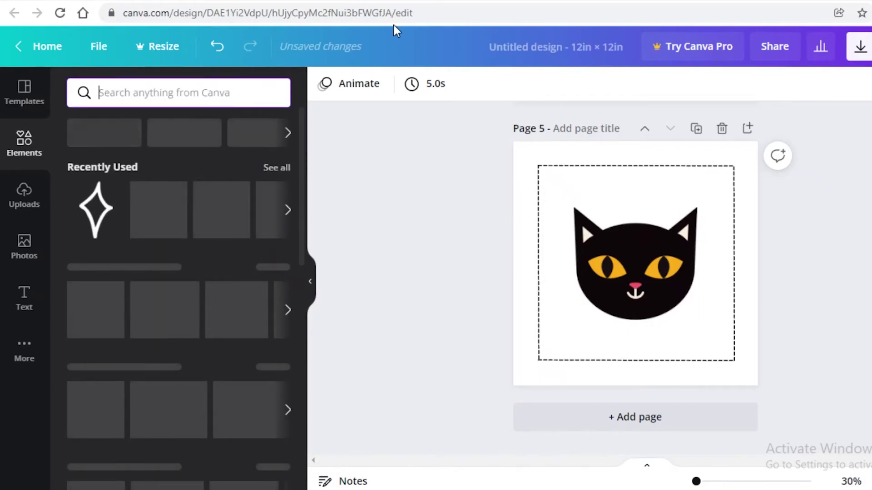
text(sports)
key(Return)
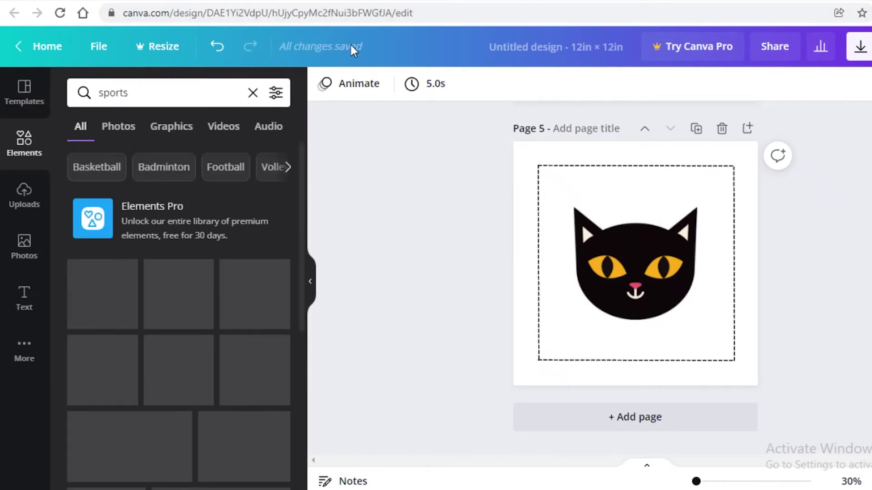
click(177, 127)
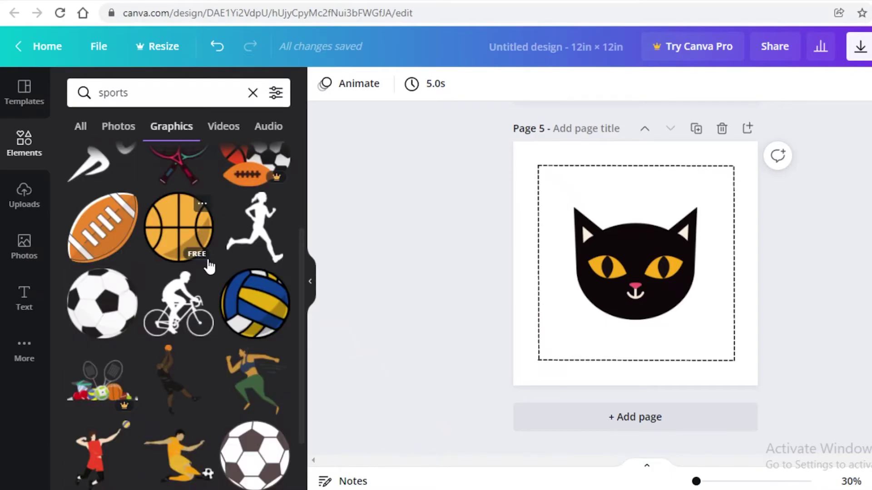
scroll(209, 264, down, 2)
scroll(253, 337, down, 10)
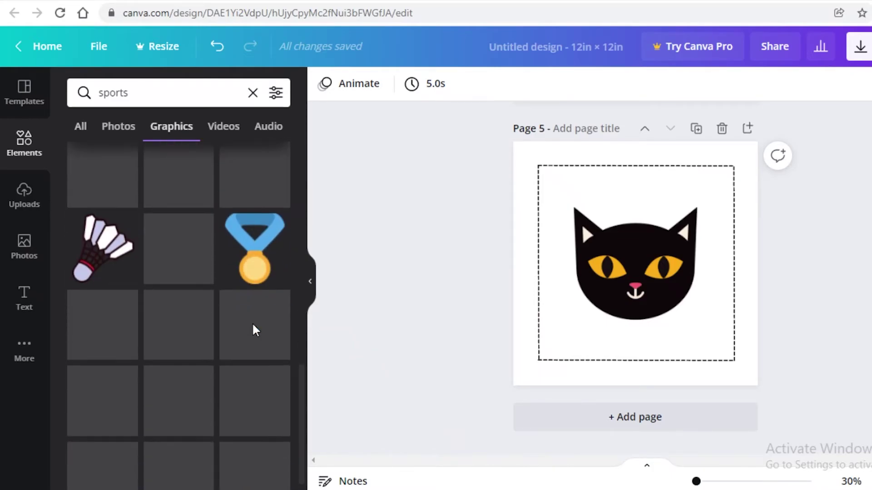
scroll(75, 248, down, 5)
scroll(91, 236, up, 5)
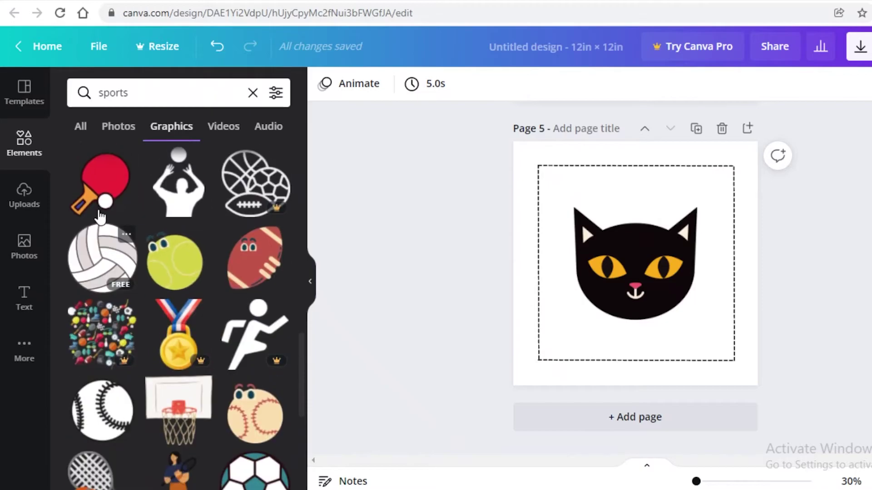
scroll(101, 273, down, 1)
scroll(105, 320, down, 2)
Step: Add the red table tennis paddle graphic to page 5, shrink it and place it beside the cat's lower right cheek
click(104, 320)
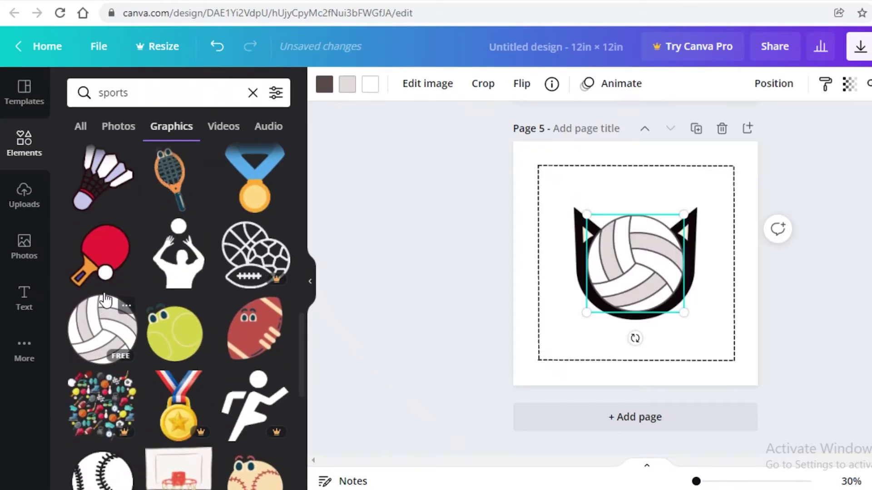
key(Delete)
click(104, 270)
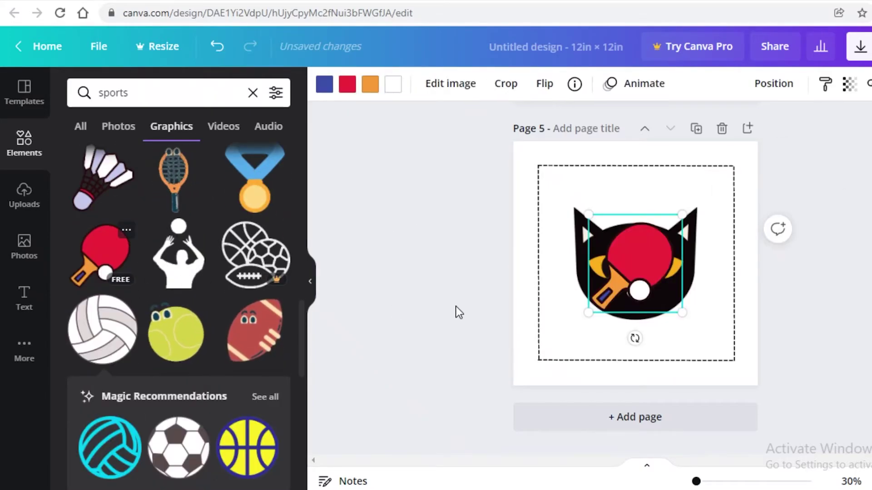
drag(585, 313, 614, 281)
drag(647, 226, 705, 273)
click(792, 295)
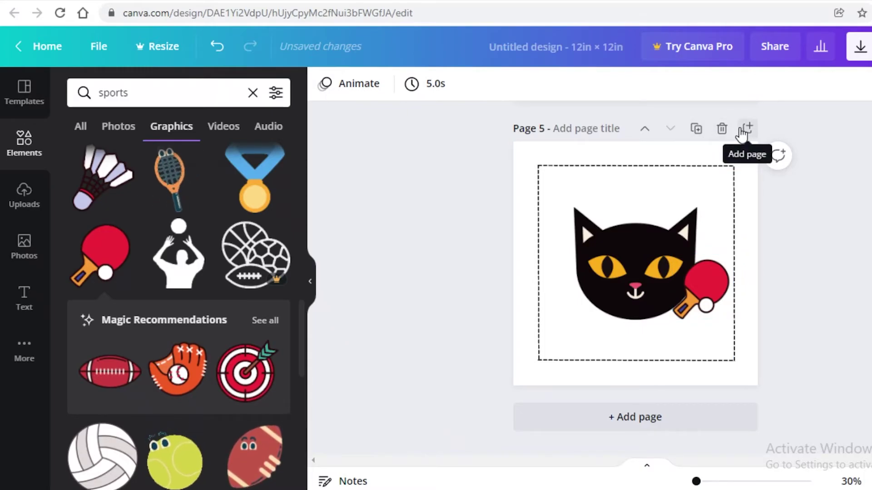
Step: Delete the table tennis paddle from page 6 and look through the design's pages
click(723, 274)
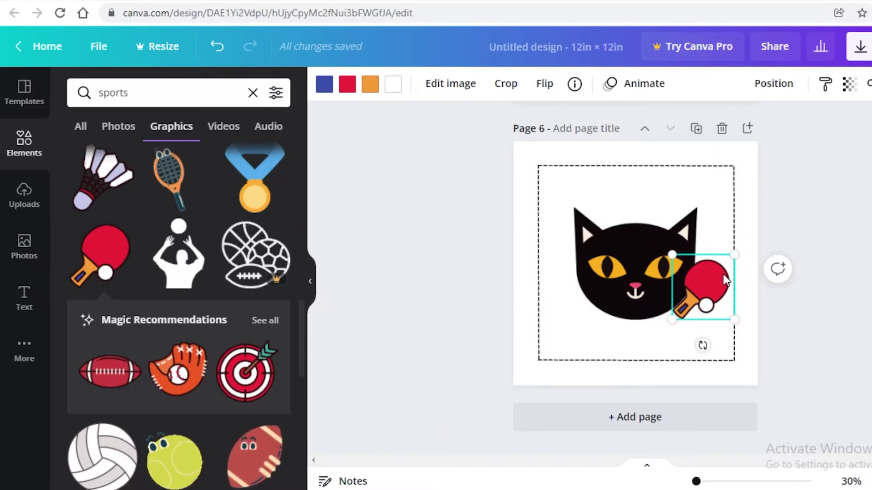
key(Delete)
scroll(646, 369, up, 7)
scroll(645, 367, up, 15)
scroll(607, 258, down, 8)
scroll(607, 257, down, 12)
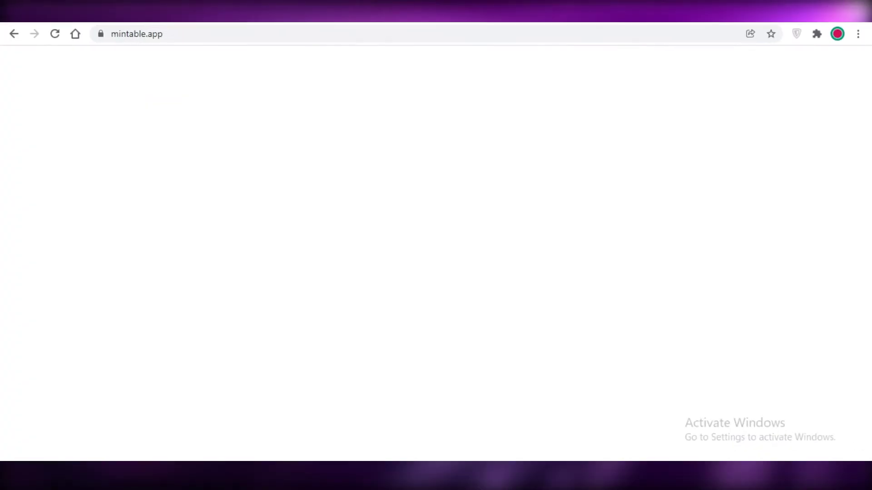
Step: Switch from the Mintable site to the OpenSea marketplace and look over its home page and wallet connection page
scroll(825, 262, up, 10)
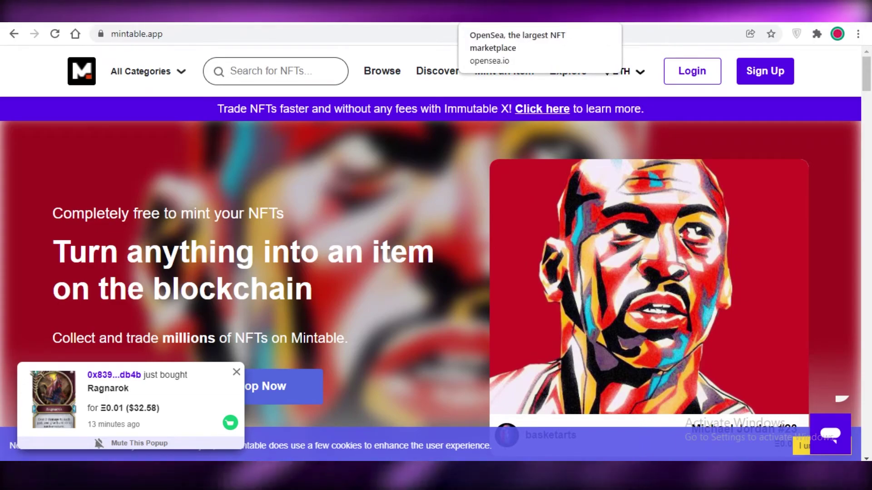
key(ctrl+Tab)
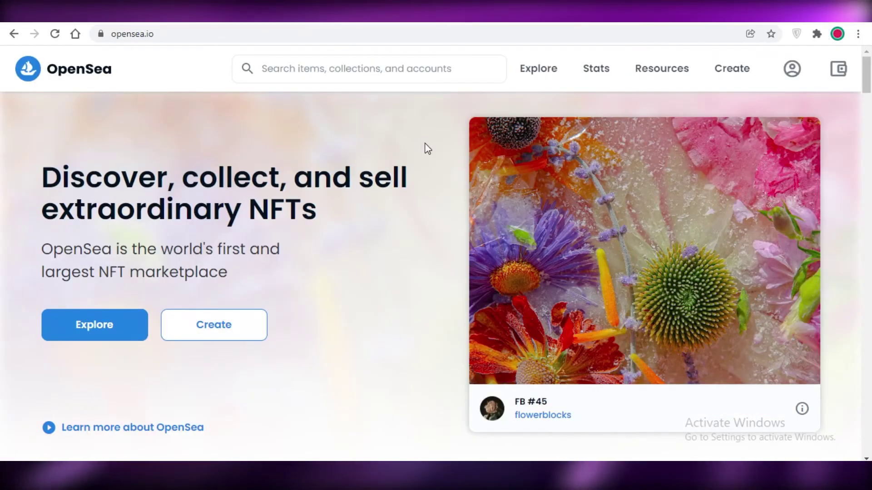
scroll(424, 148, down, 3)
scroll(427, 155, up, 1)
mouse_move(793, 73)
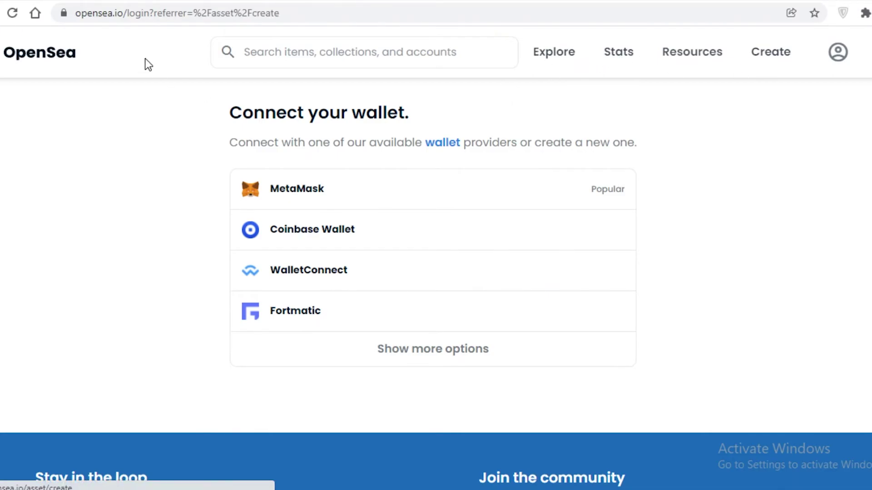
scroll(547, 366, down, 10)
scroll(69, 129, up, 1)
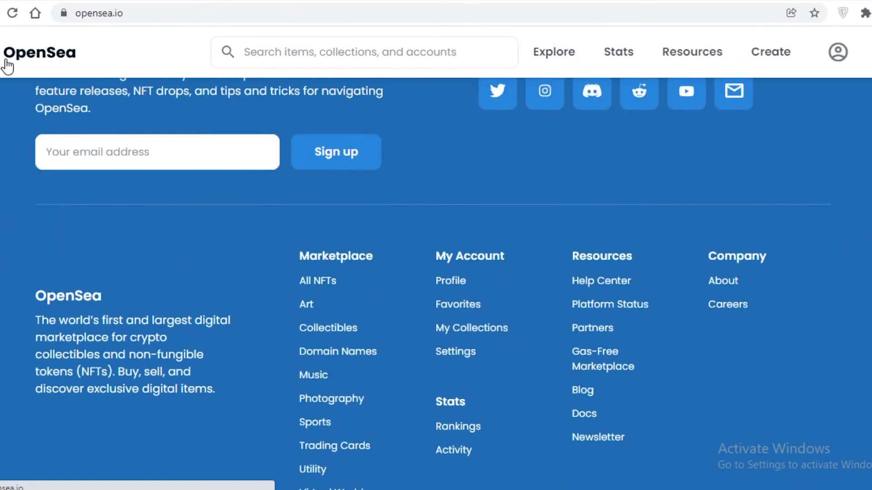
Step: Return to the OpenSea home page and examine its featured collections, getting-started resources and NFT categories
click(9, 65)
scroll(415, 296, down, 20)
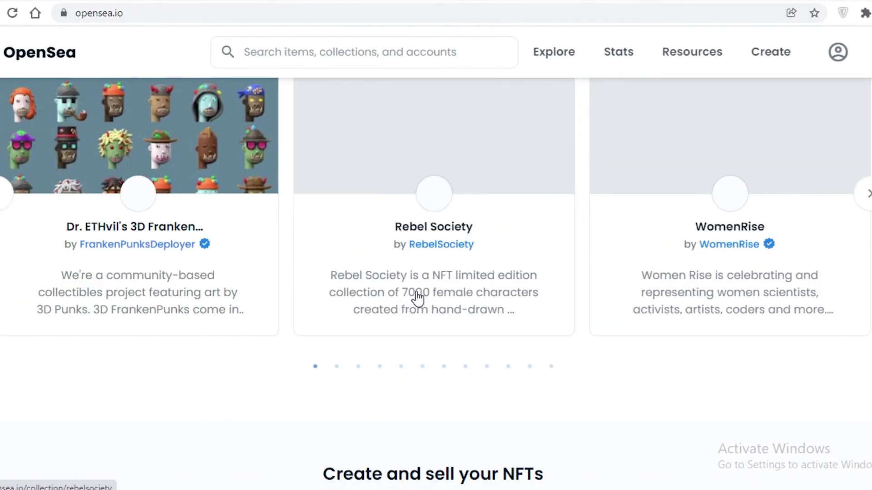
scroll(417, 295, down, 10)
scroll(416, 295, up, 7)
scroll(418, 297, down, 10)
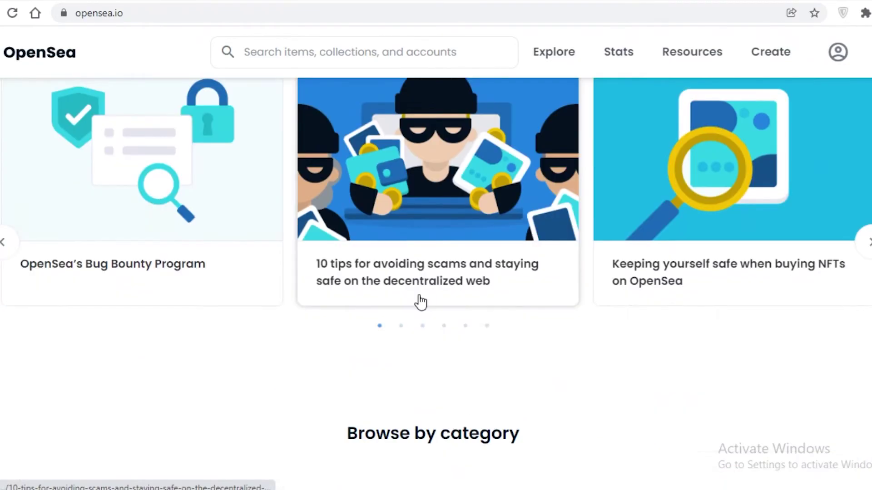
scroll(502, 280, up, 1)
scroll(436, 270, down, 10)
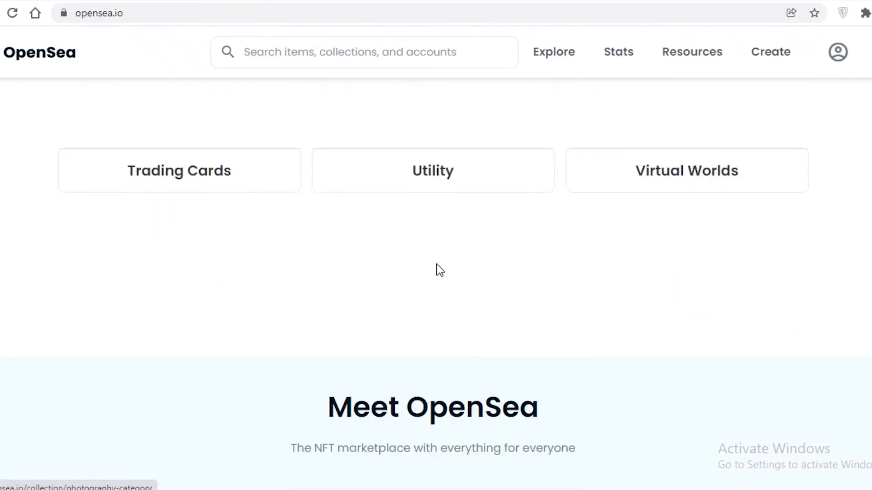
scroll(451, 275, down, 1)
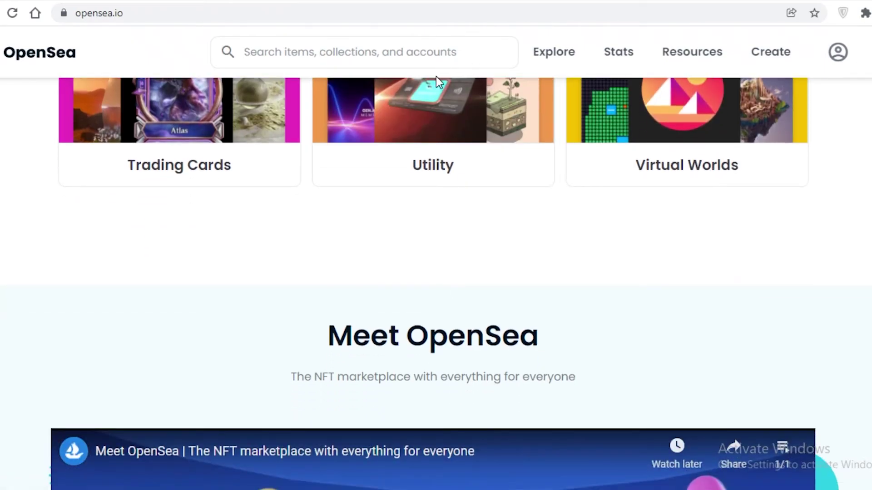
scroll(447, 257, down, 10)
scroll(454, 222, up, 10)
scroll(458, 213, up, 15)
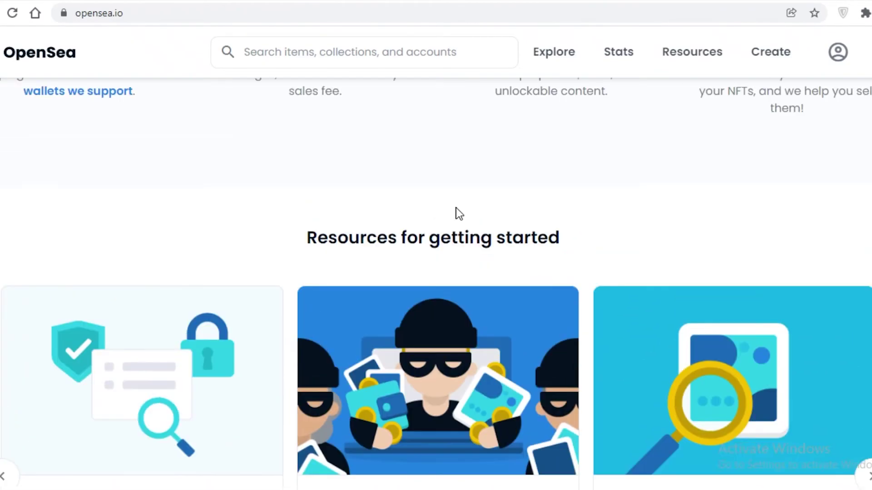
scroll(482, 214, up, 15)
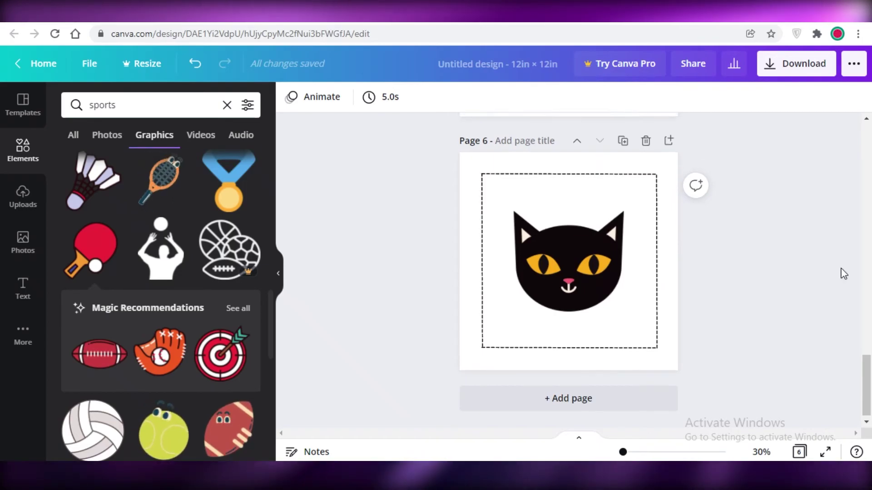
Step: Look back through the cat face pages in the Canva design
scroll(838, 279, up, 8)
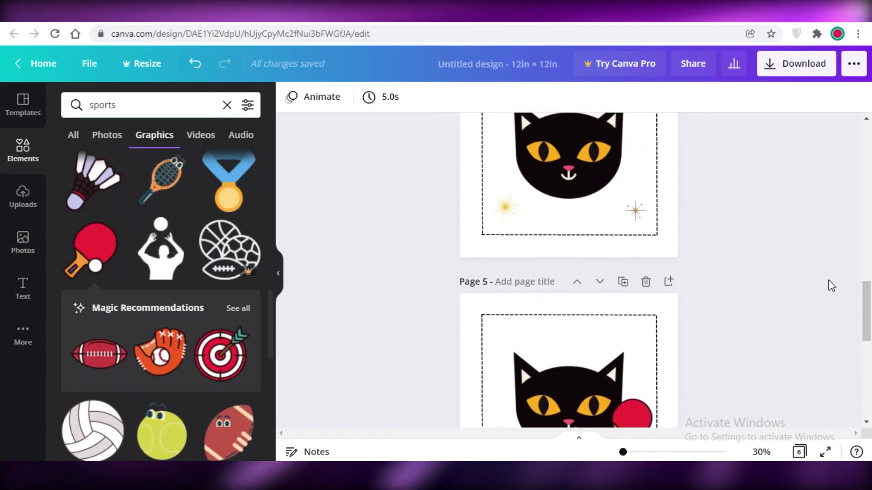